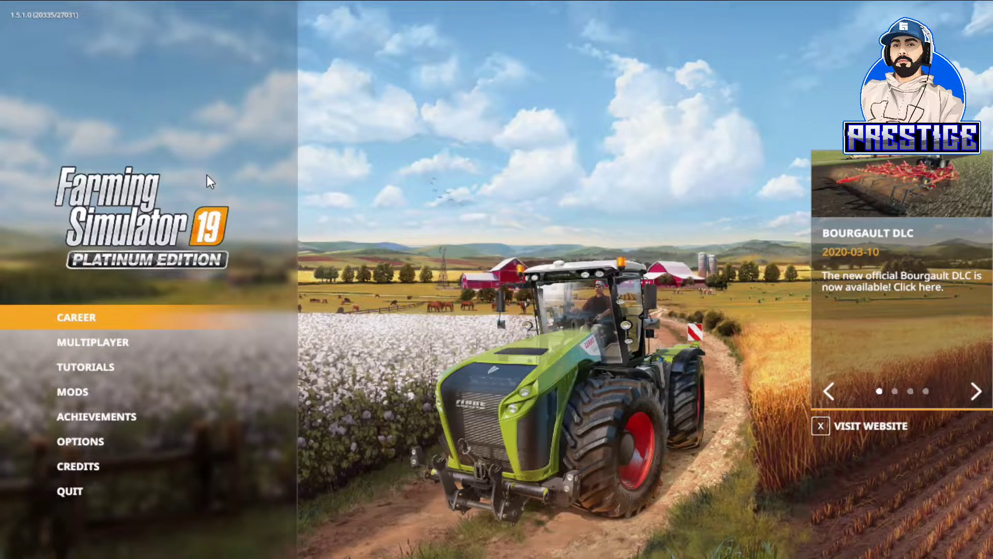
- Enter multiplayer to join a game, keep the existing character settings and choose the International 2 region
click(110, 340)
click(405, 241)
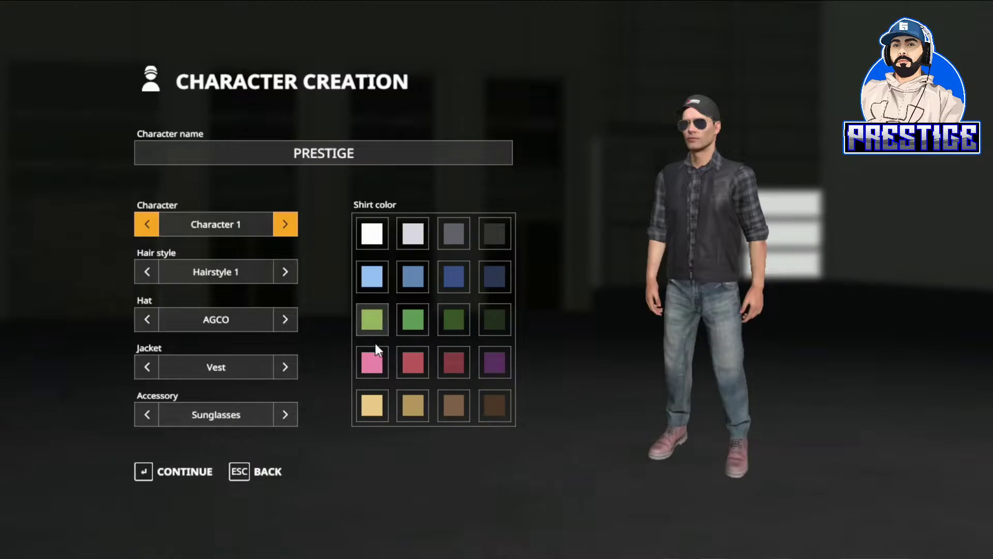
click(169, 475)
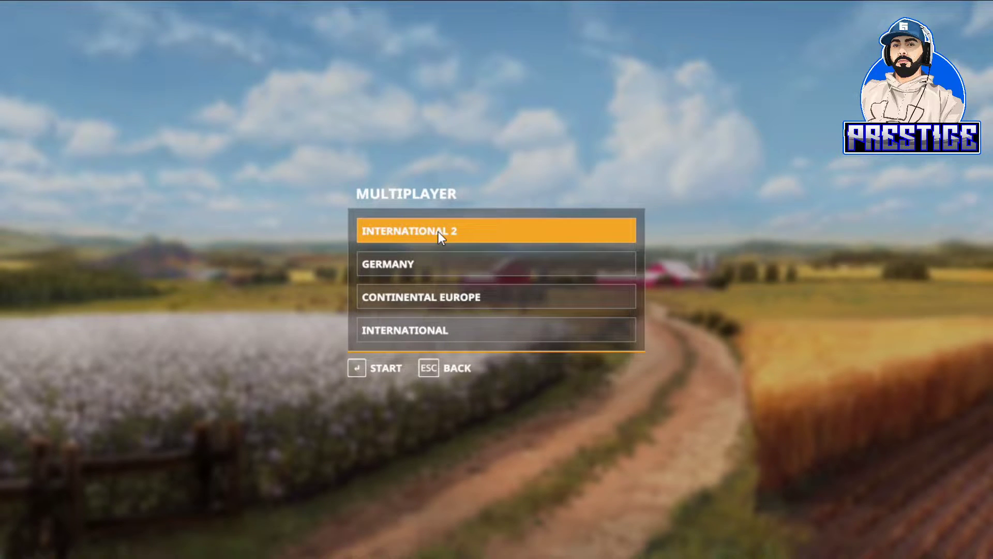
click(472, 229)
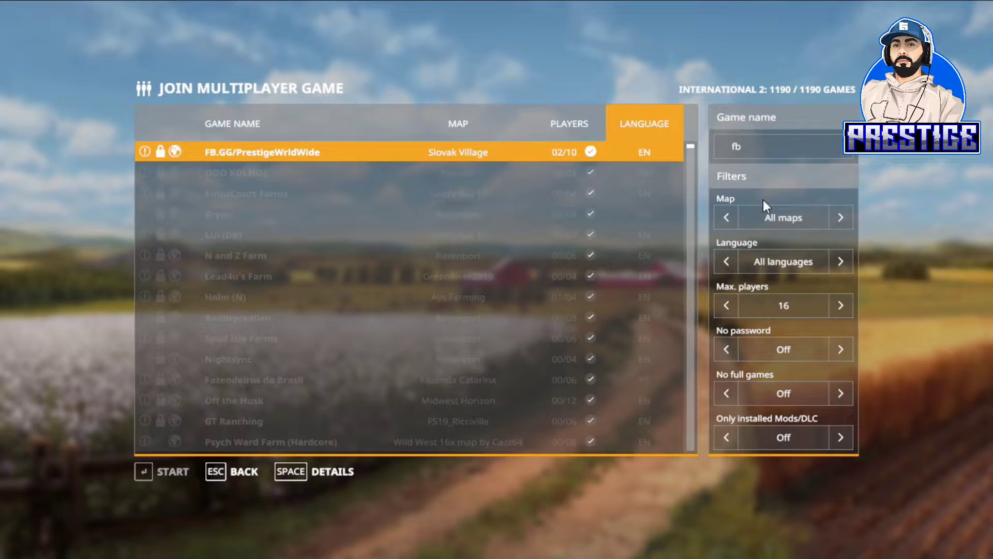
- Filter the multiplayer games by the name "fb.gg" and select the FB.GG/PrestigeWrldWide server
key(BackSpace)
key(BackSpace)
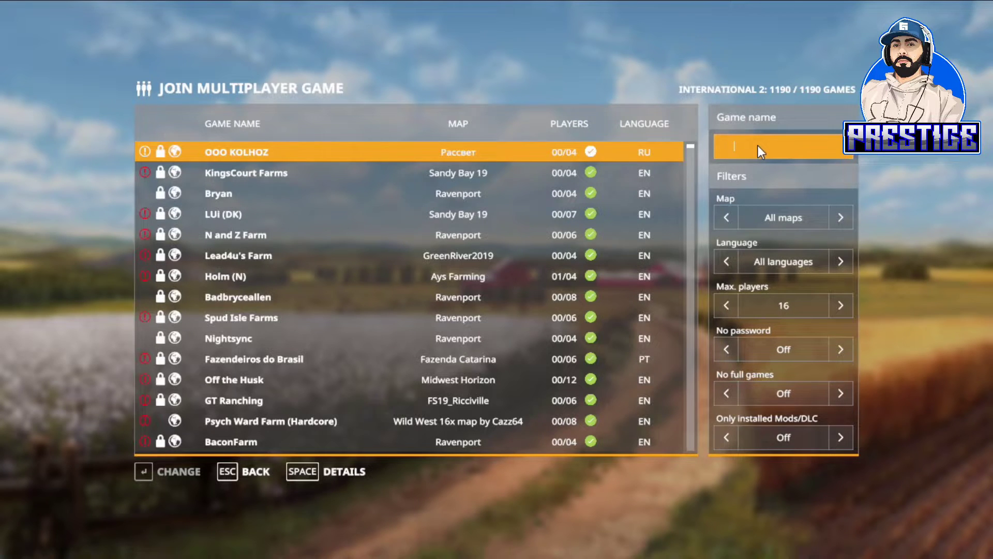
text(fb.gg)
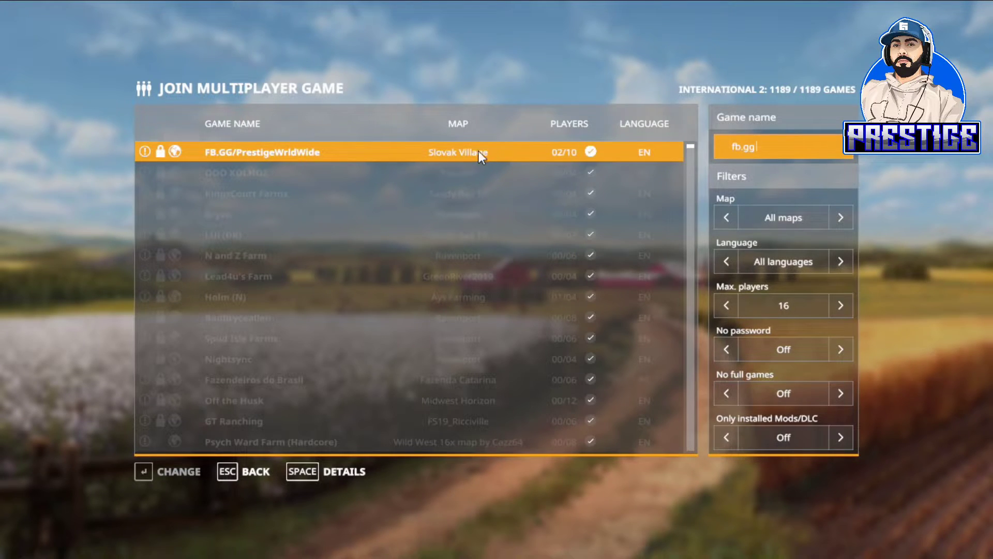
click(167, 172)
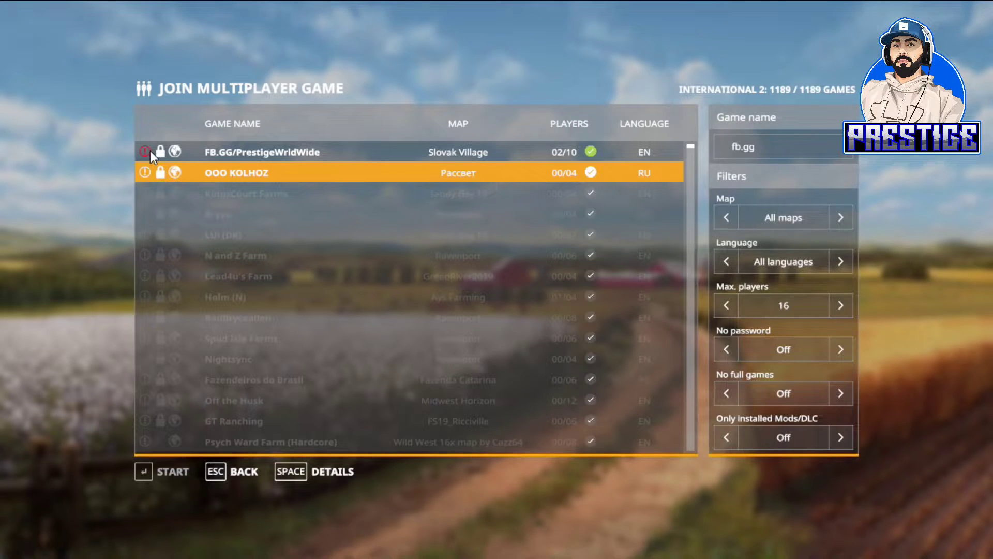
click(250, 149)
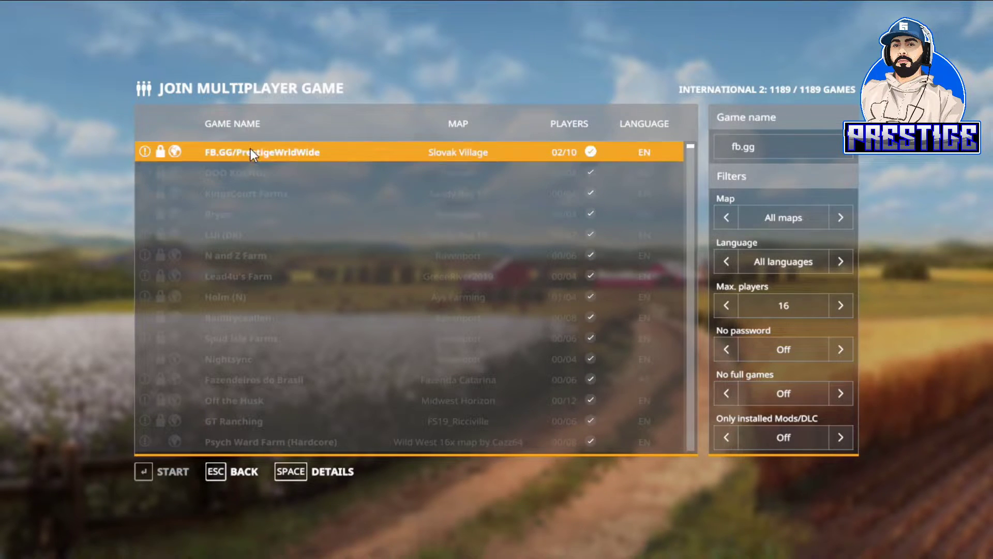
- Open the selected server's details and look through its list of required mods for any missing ones
click(324, 473)
scroll(415, 330, down, 3)
scroll(415, 330, up, 3)
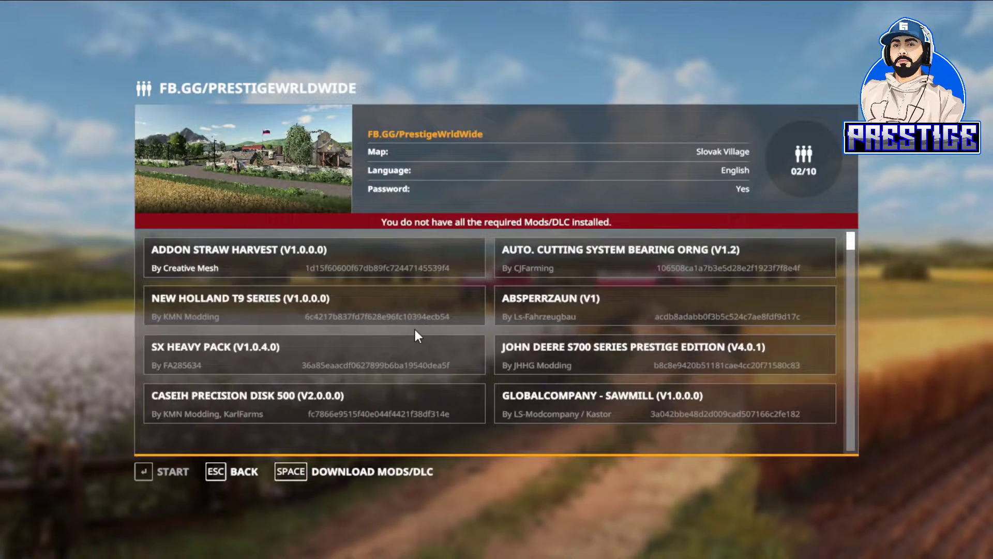
scroll(415, 332, down, 3)
scroll(404, 297, down, 9)
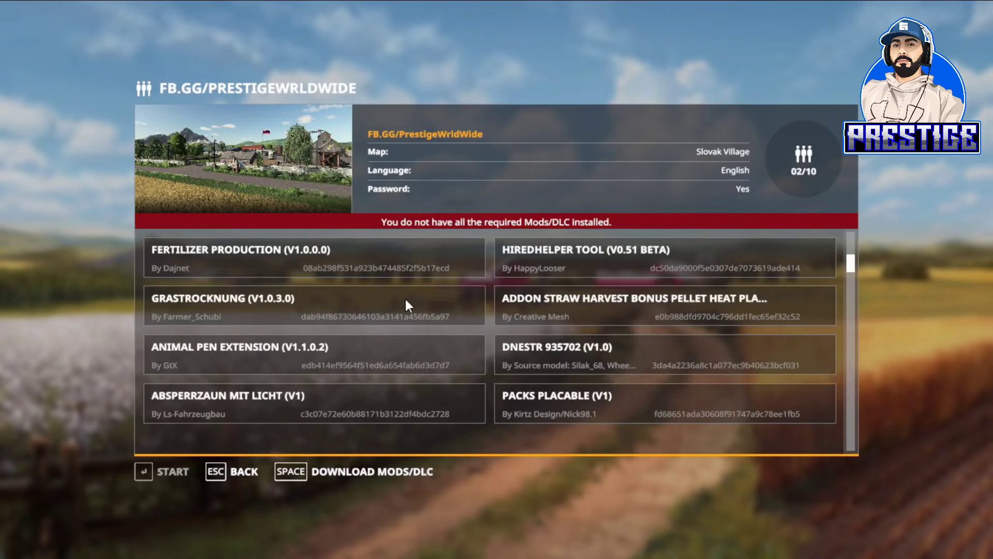
scroll(458, 320, down, 7)
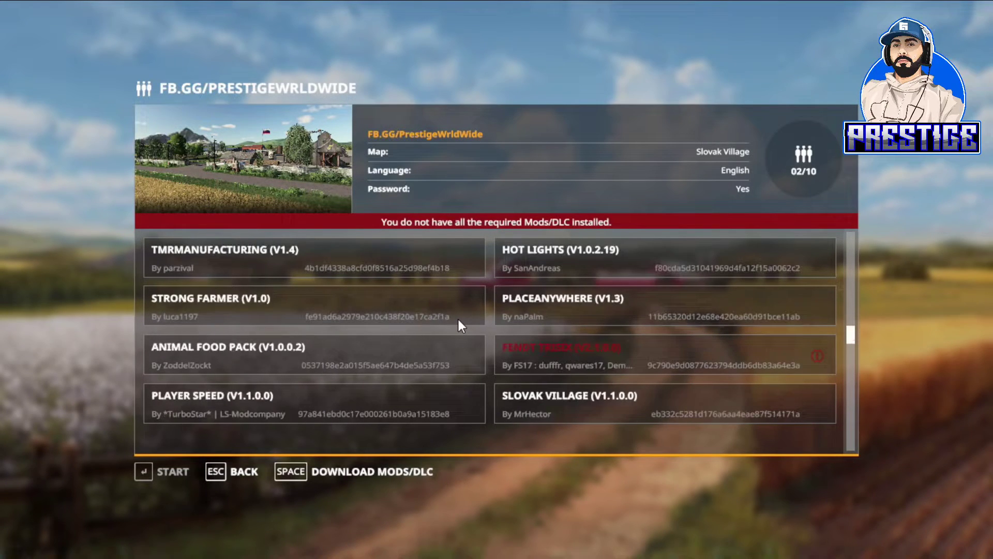
scroll(532, 360, down, 9)
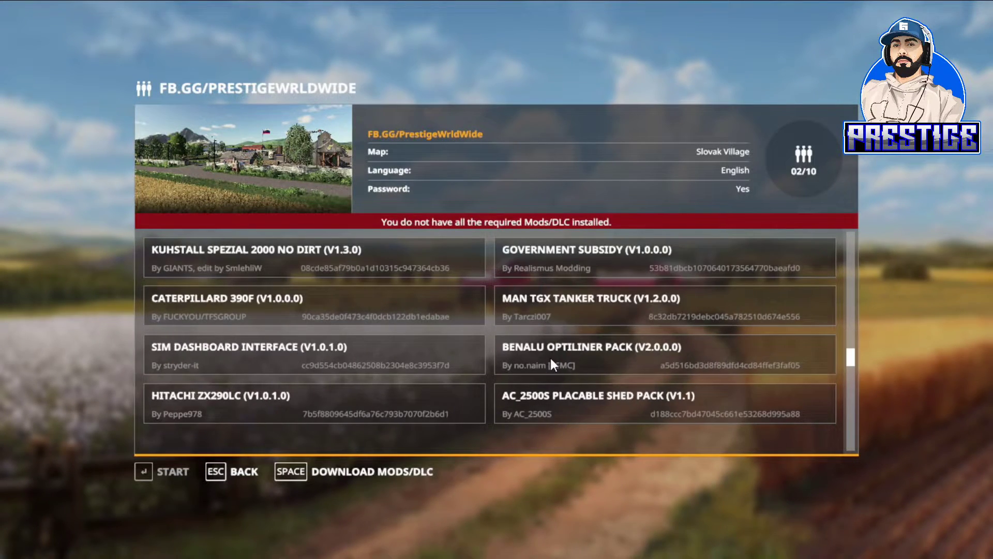
scroll(544, 361, down, 1)
scroll(543, 357, up, 20)
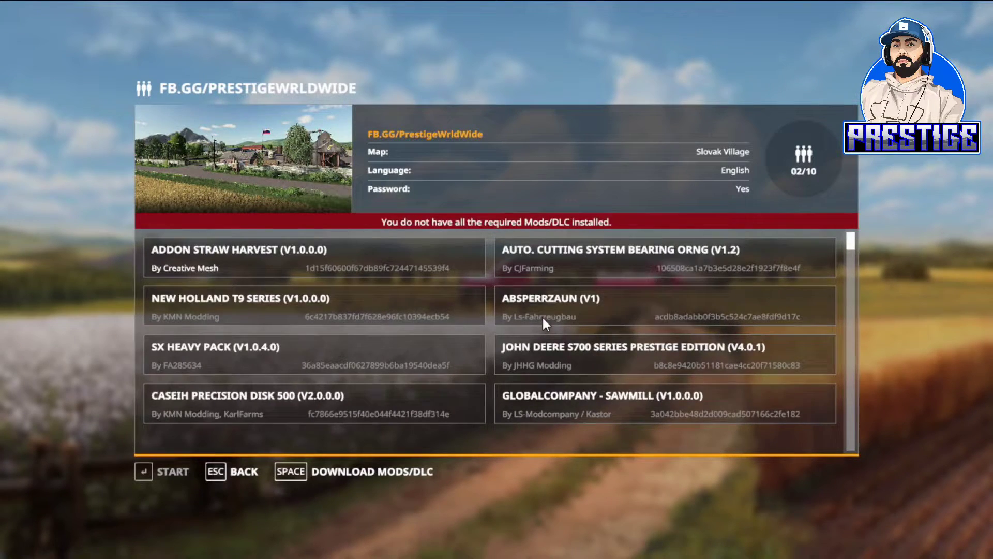
scroll(543, 318, down, 5)
scroll(318, 330, up, 2)
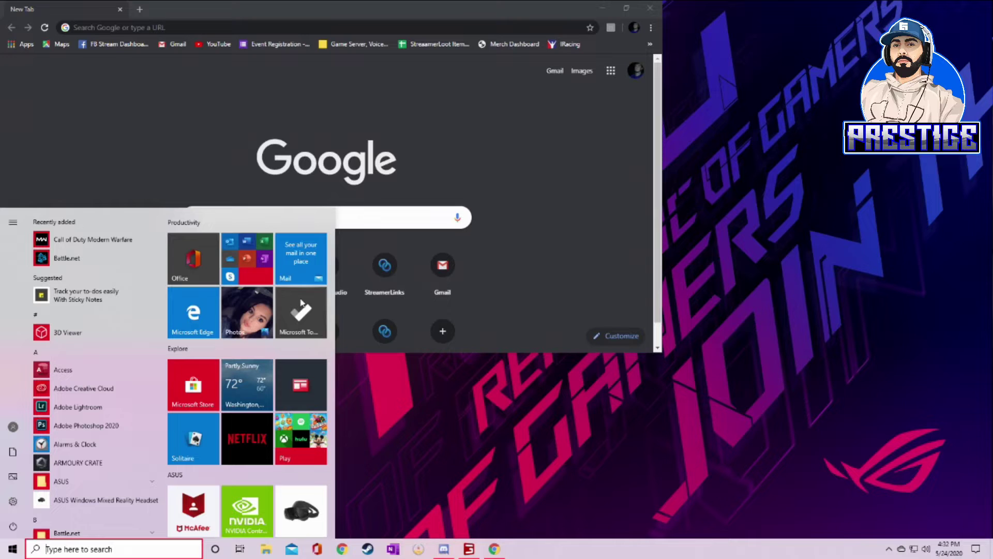
- Switch to the Chrome window on the desktop and maximize it
click(543, 116)
click(624, 8)
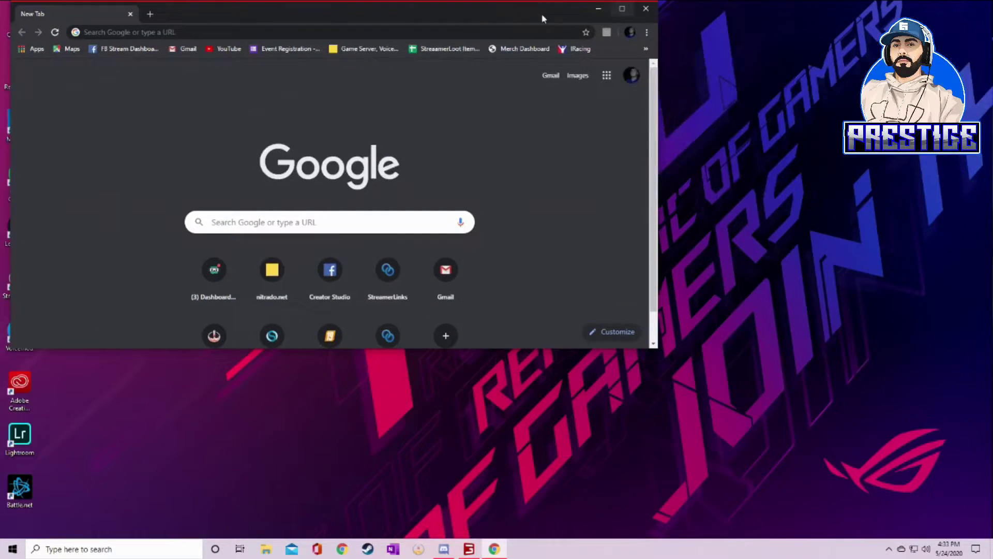
click(623, 9)
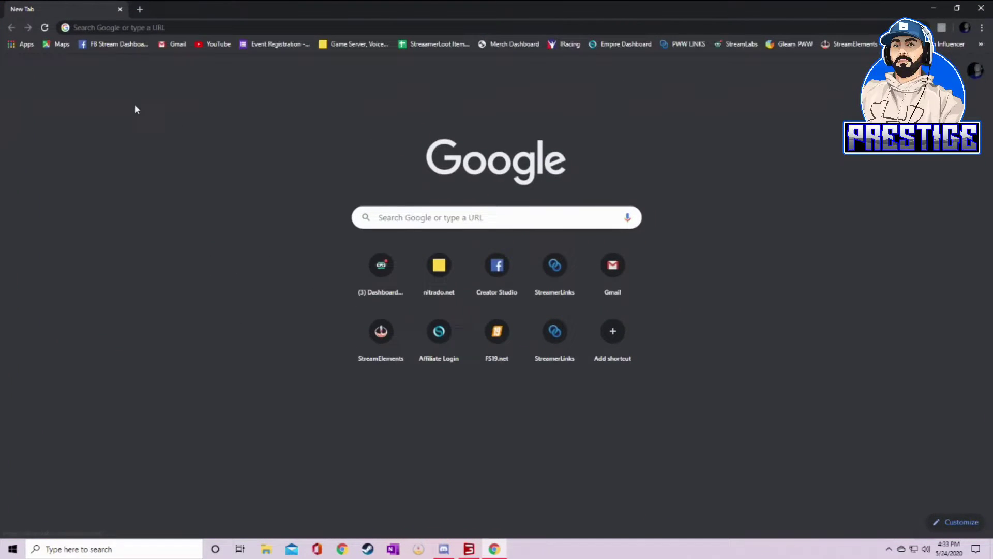
- Go to the web page streamerlinks.com/prestigeworldwide
click(153, 27)
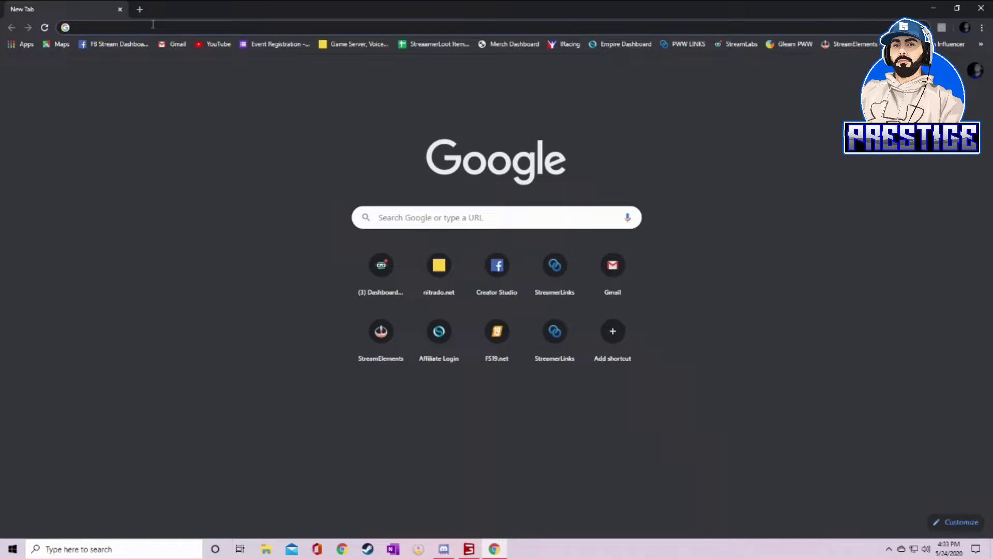
text(streamerl)
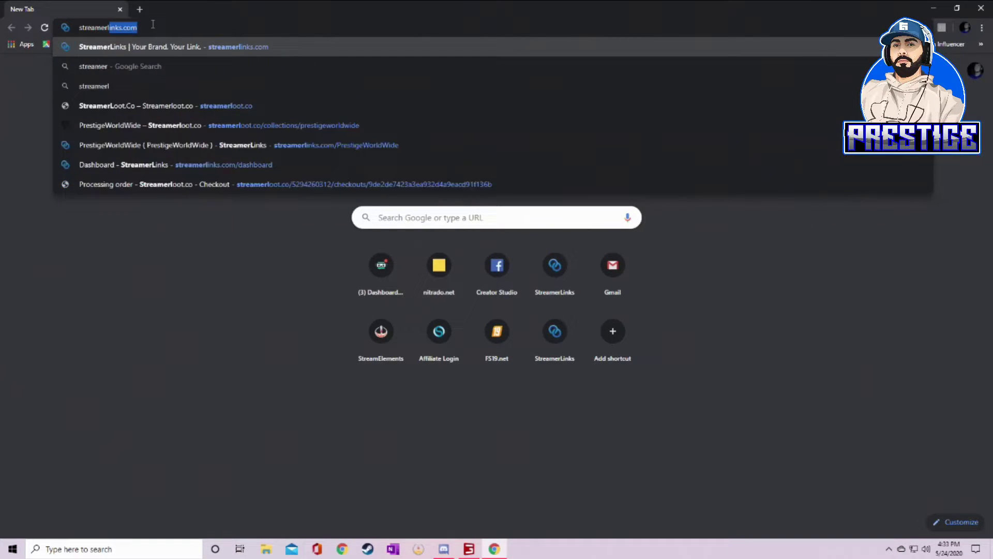
text(inks.com)
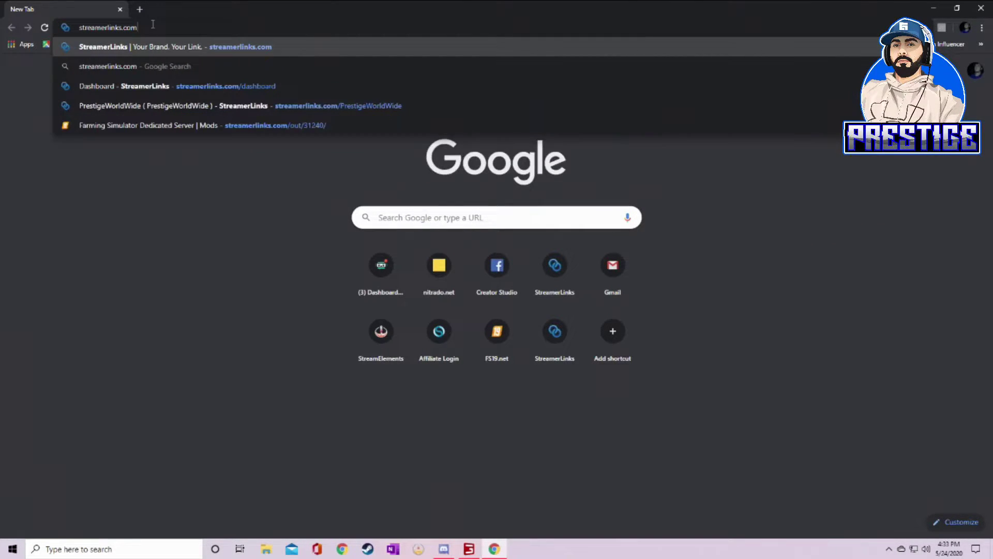
text(/presti)
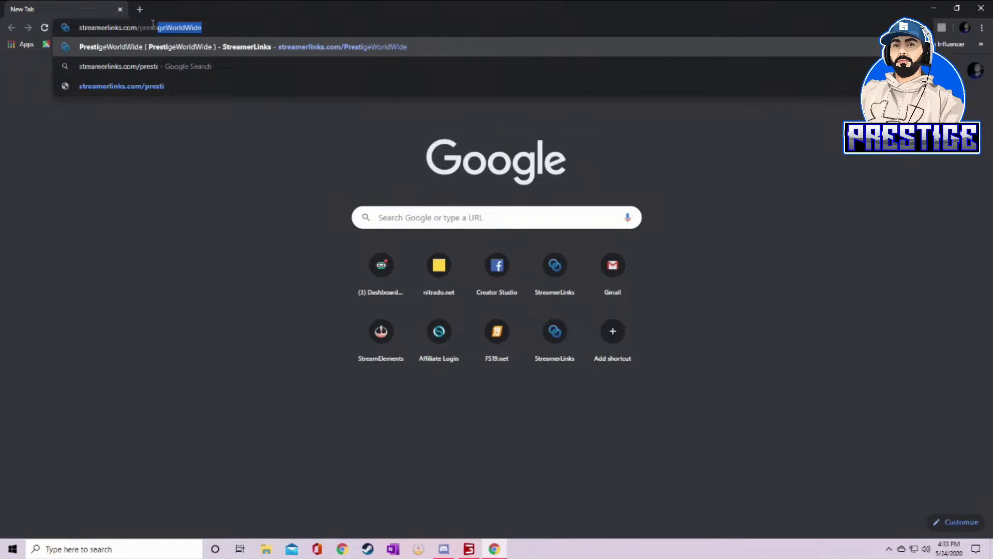
text(geworldwid)
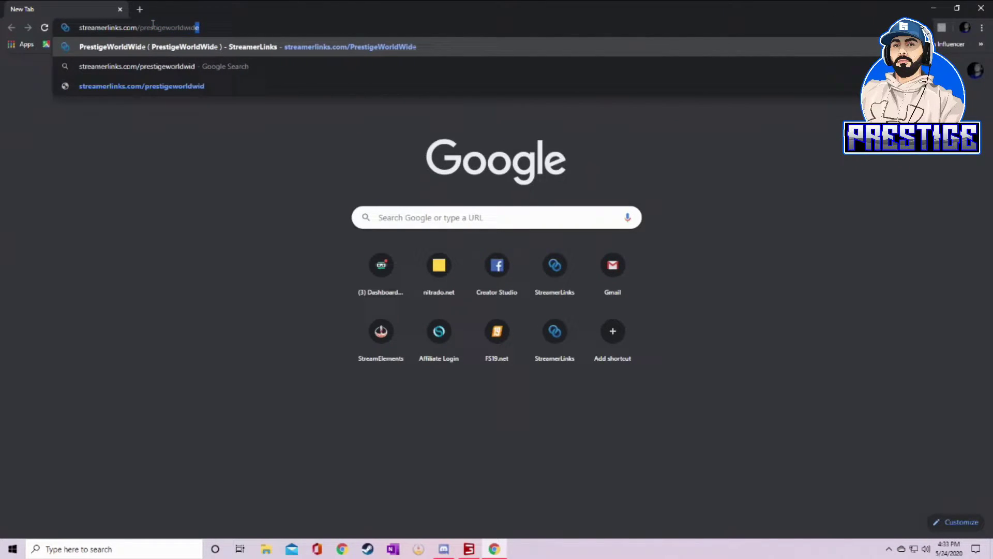
text(e)
key(Return)
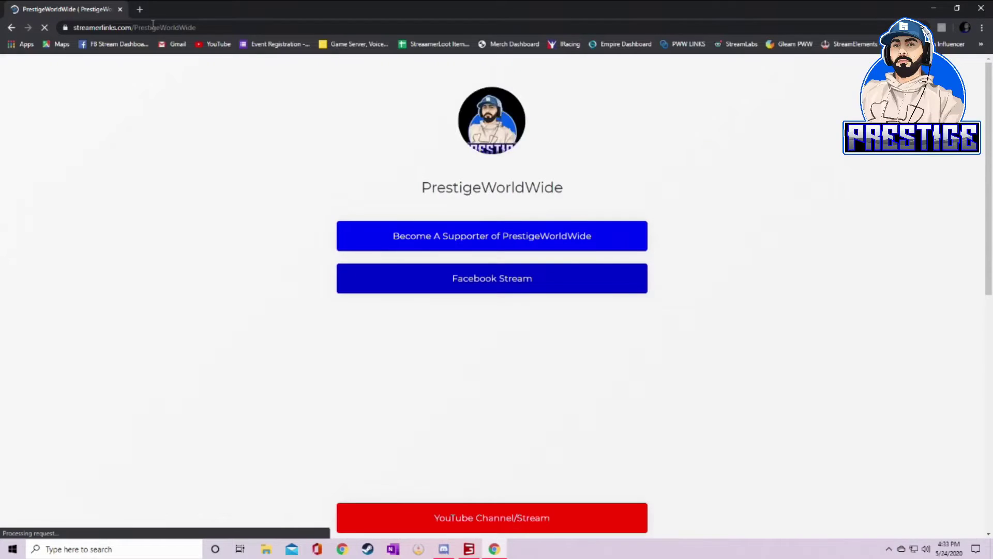
- Open the Farming Simulator 19 Server Mods link from the PrestigeWorldWide links page
scroll(269, 286, down, 8)
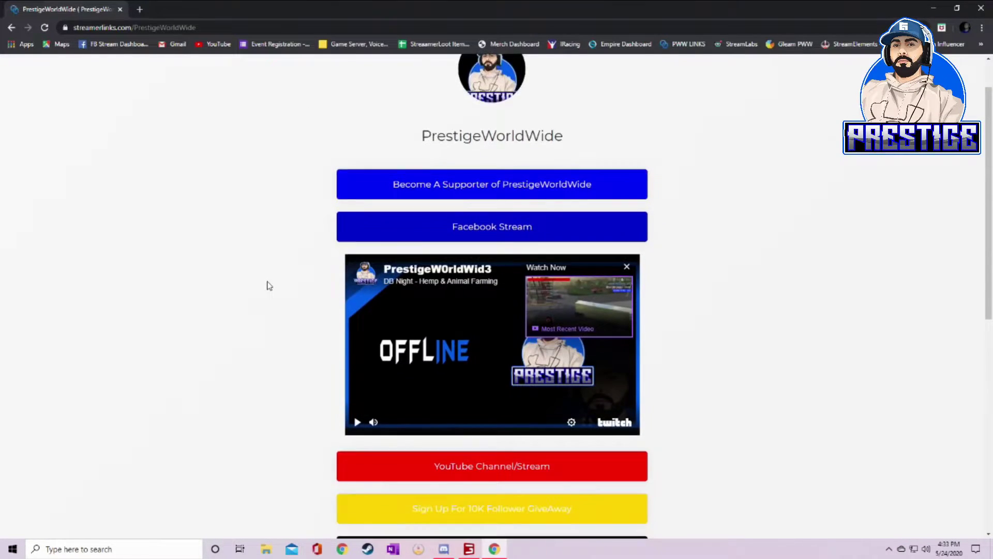
scroll(269, 285, down, 2)
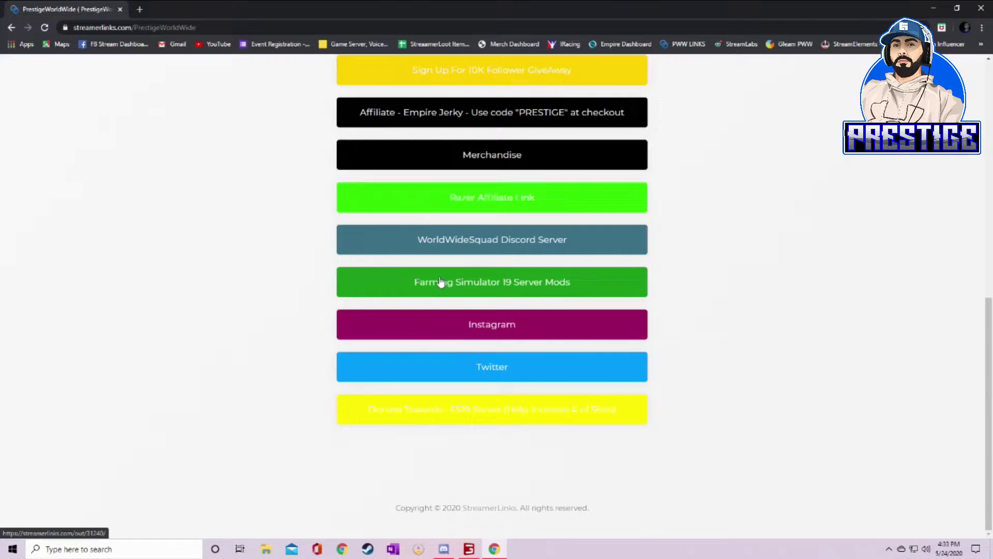
click(509, 291)
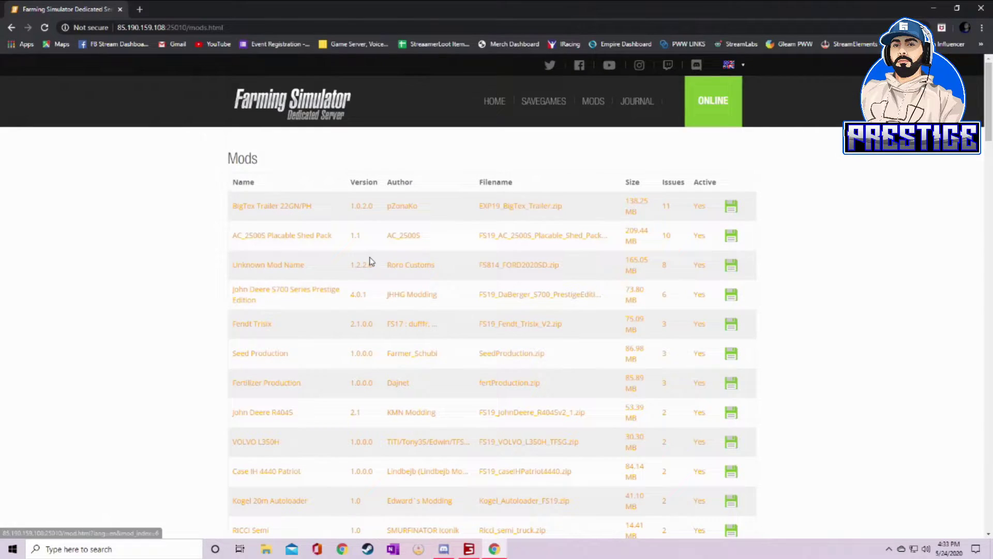
- Look through the dedicated server's full mods table, including its single-mod downloads and the option to download all active mods
scroll(369, 261, down, 15)
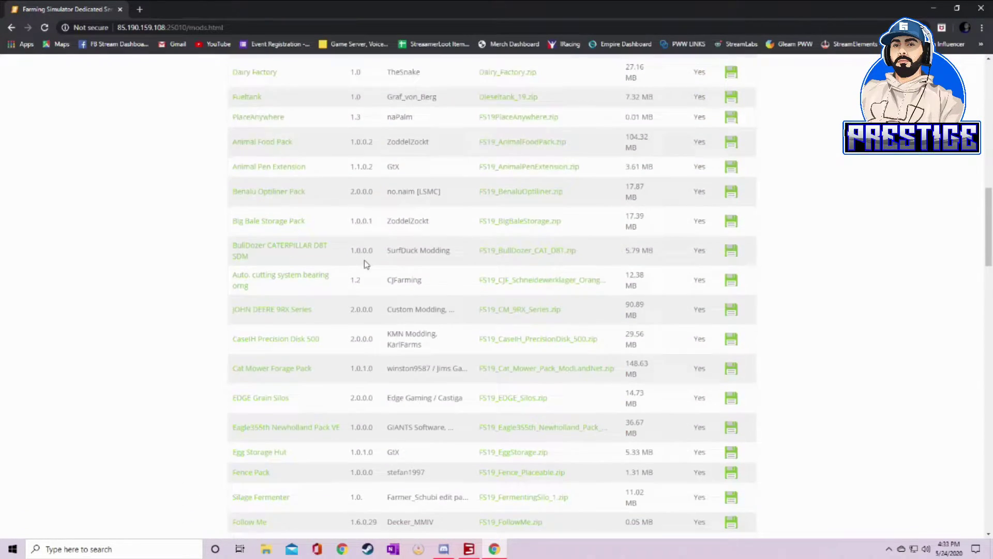
scroll(366, 264, down, 20)
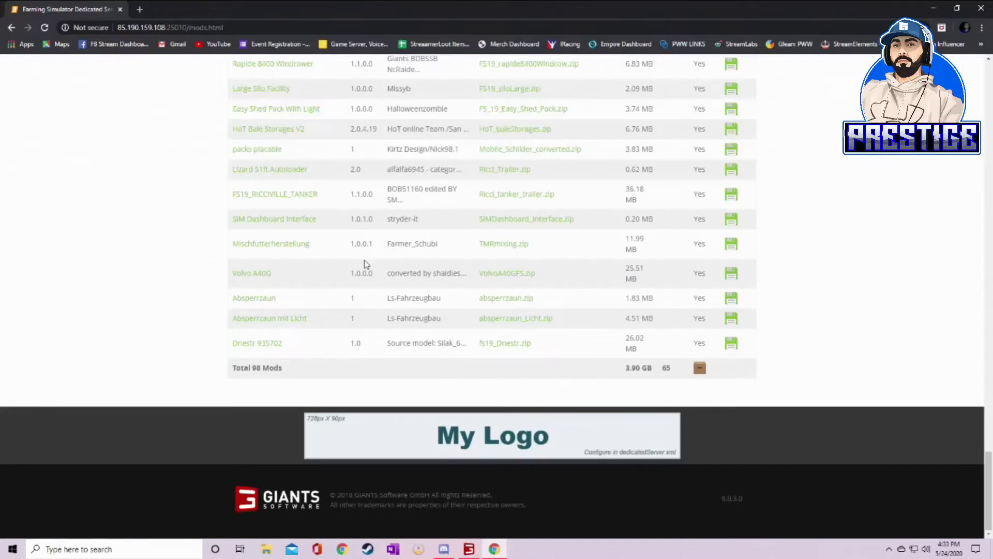
scroll(364, 265, up, 15)
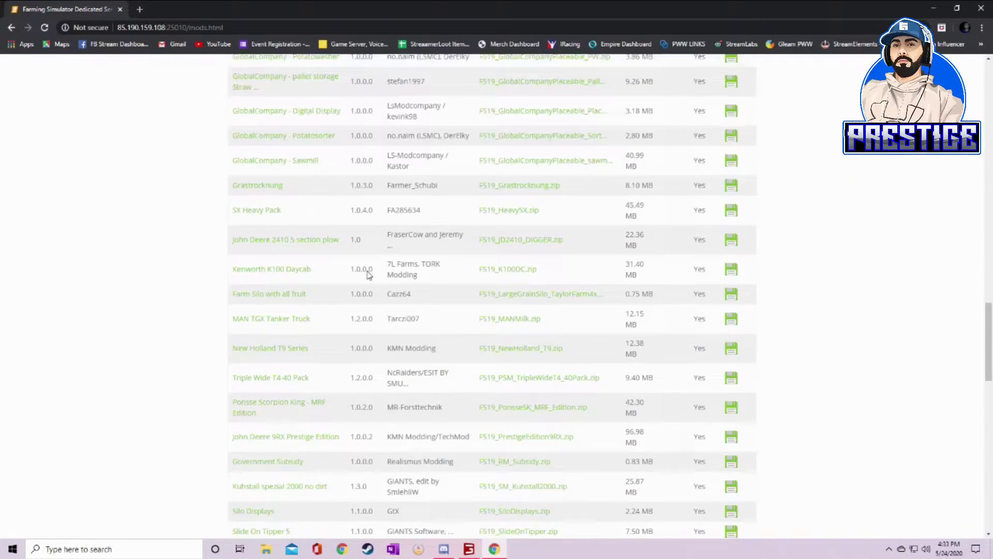
scroll(371, 267, down, 10)
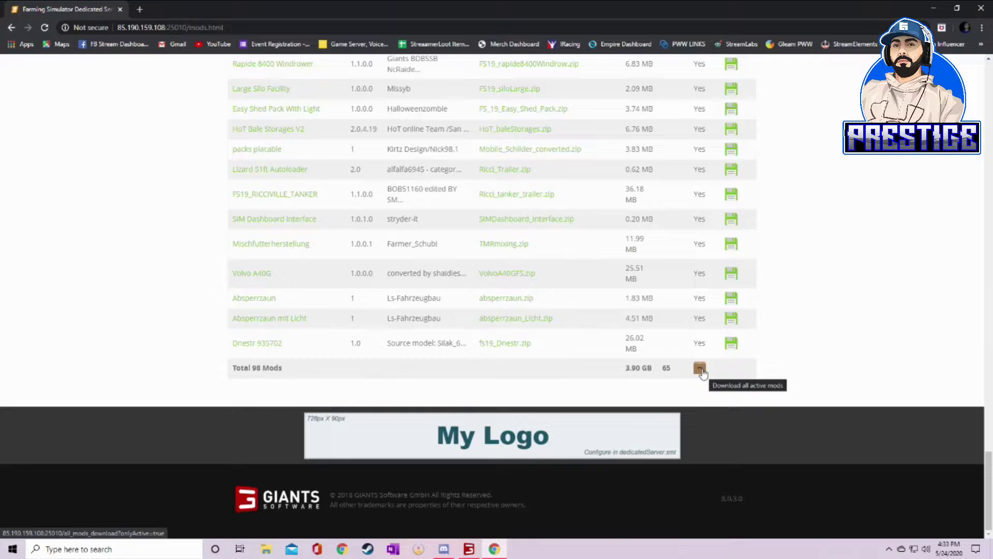
scroll(466, 263, up, 15)
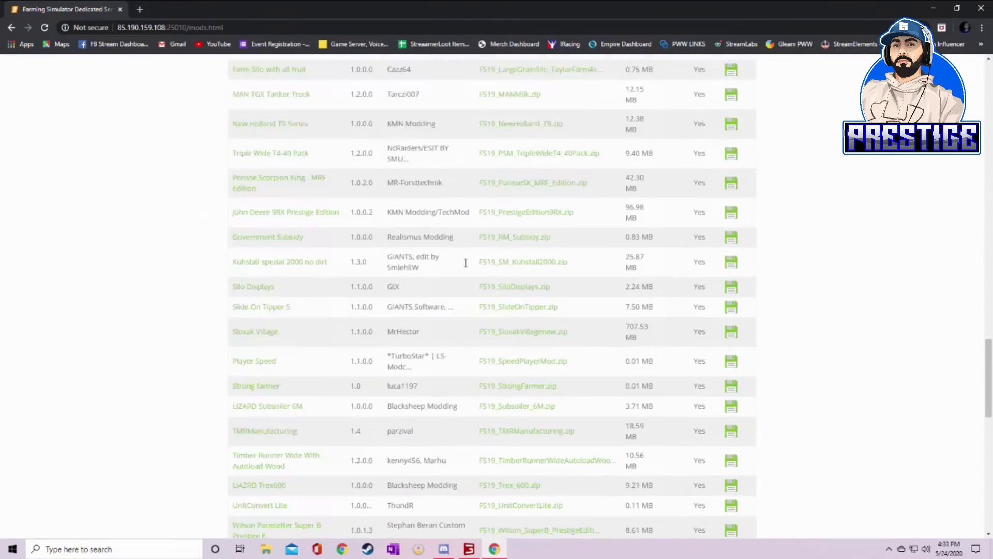
scroll(465, 266, up, 10)
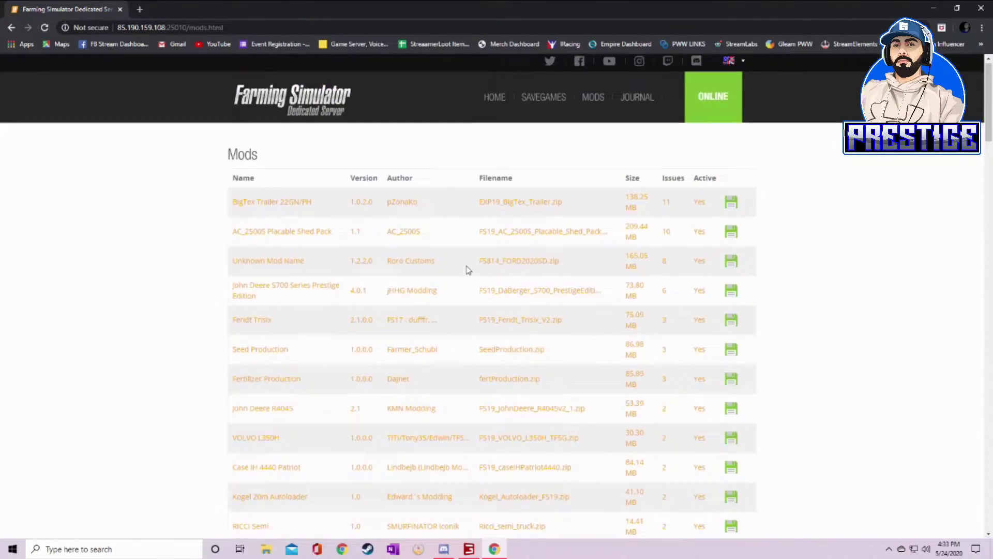
scroll(467, 268, down, 12)
scroll(467, 268, down, 12)
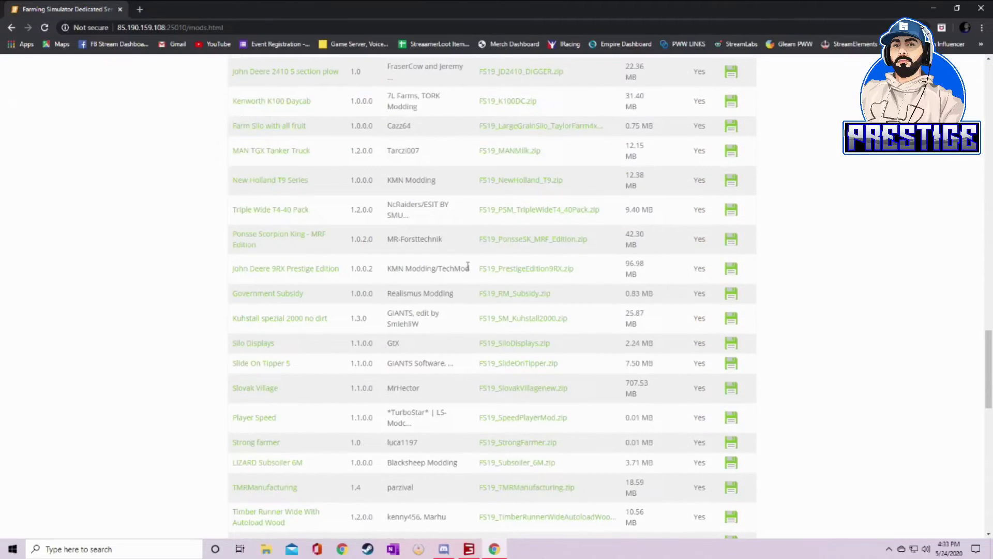
scroll(468, 266, down, 5)
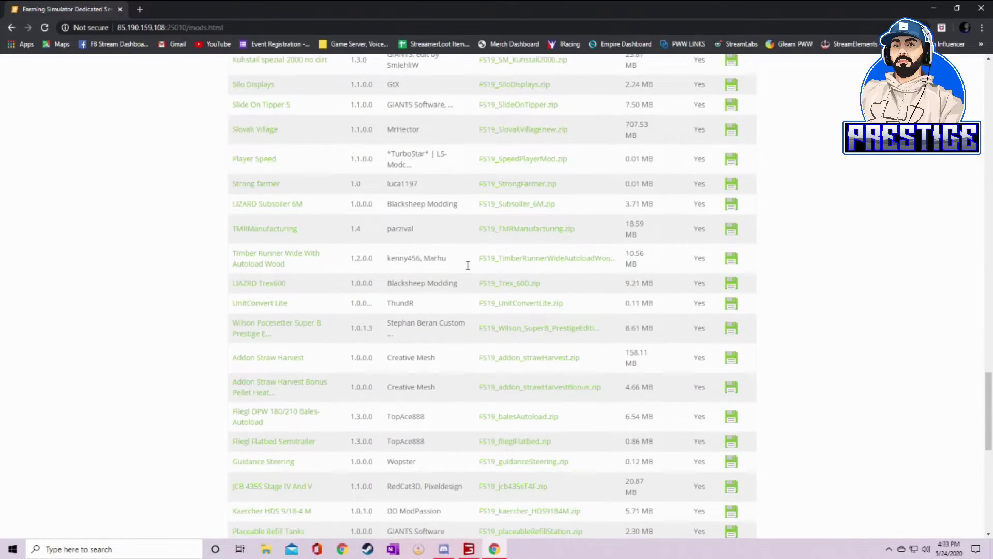
scroll(470, 269, down, 3)
scroll(467, 268, down, 2)
scroll(466, 225, up, 20)
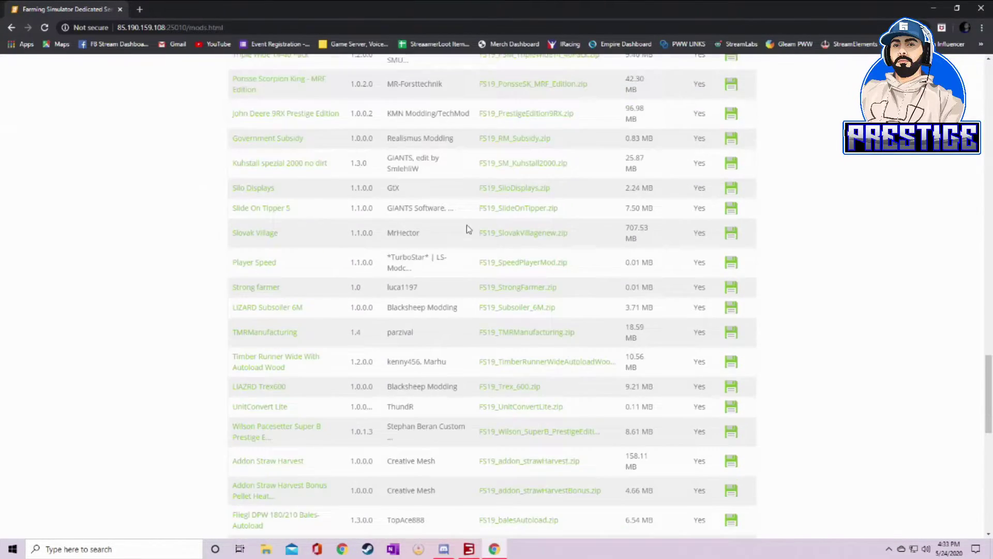
scroll(467, 225, up, 15)
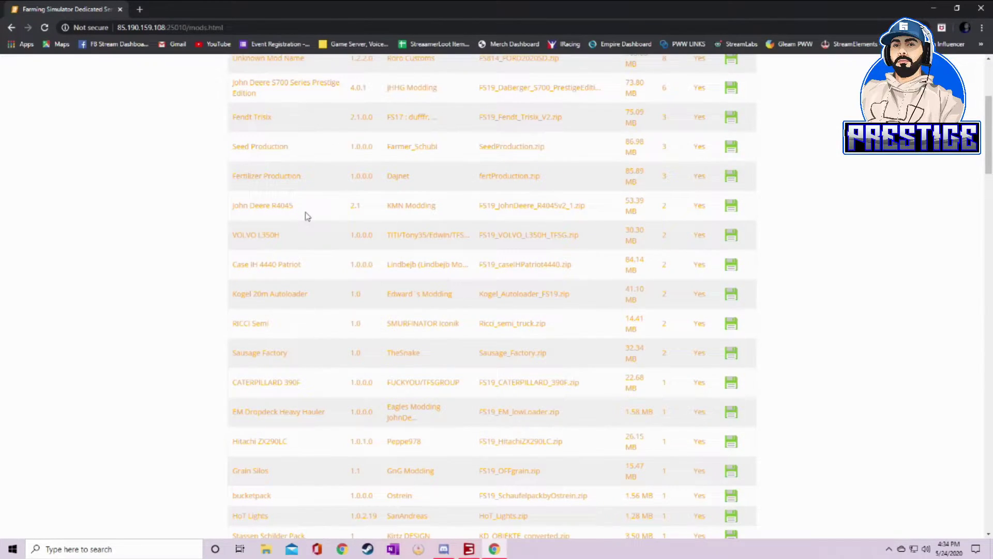
scroll(304, 216, up, 2)
scroll(305, 216, up, 3)
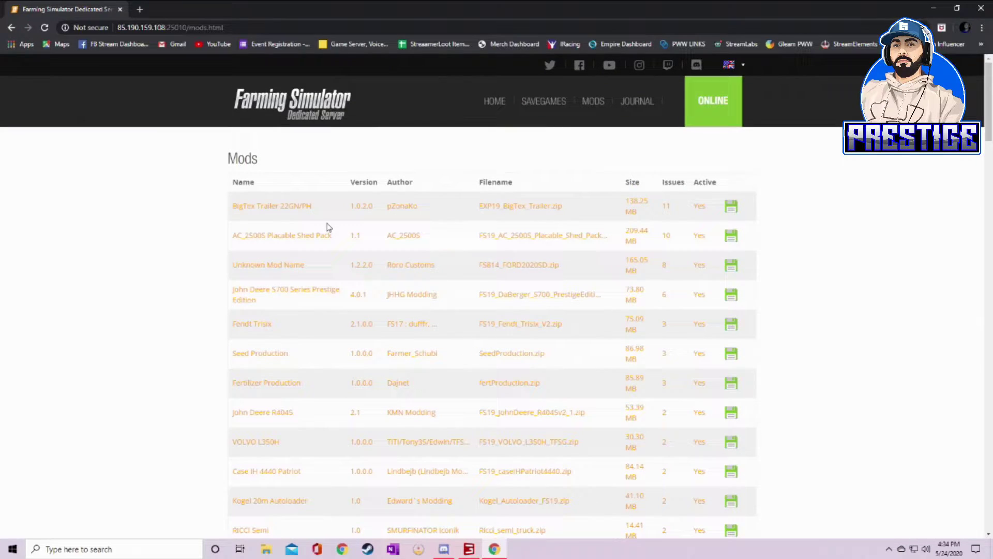
- Find the Ponsse Scorpion King - MRF Edition mod in the server's mods table and download FS19_PonsseSK_MRF_Edition.zip
scroll(308, 278, down, 2)
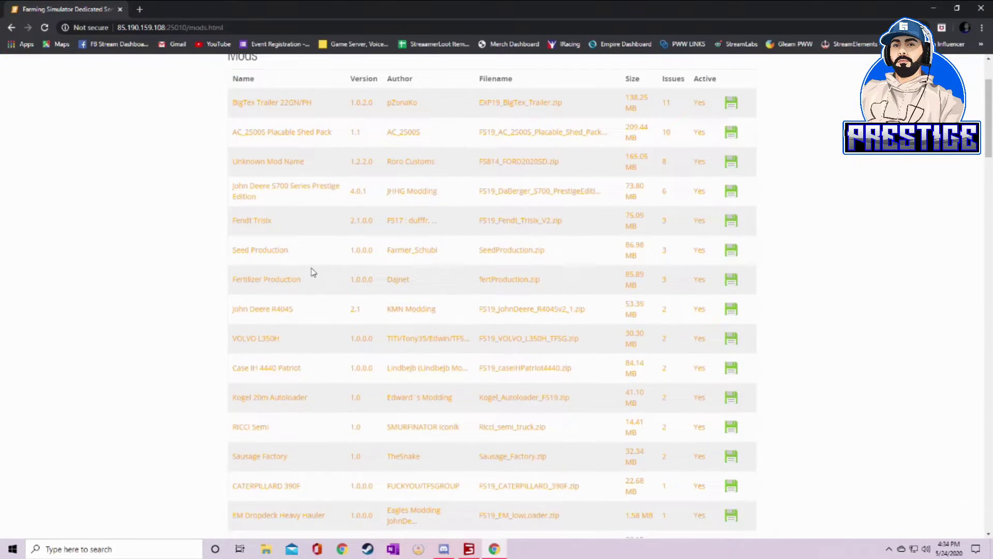
scroll(288, 324, down, 2)
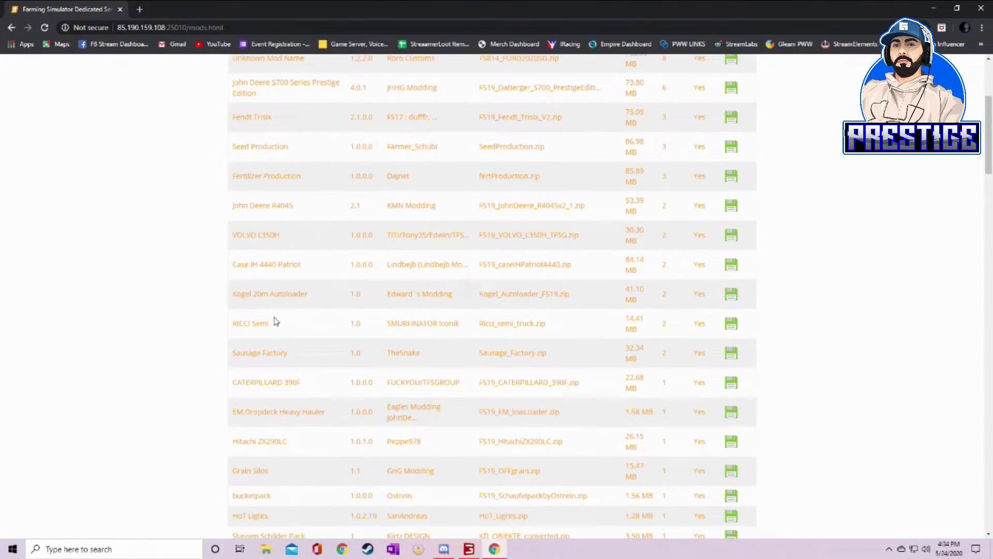
scroll(275, 368, down, 1)
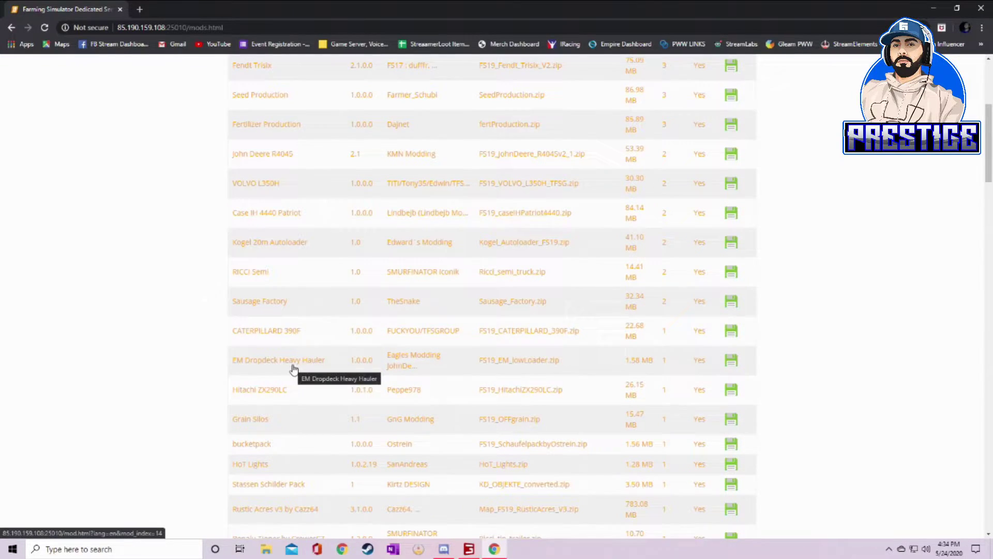
scroll(293, 365, down, 3)
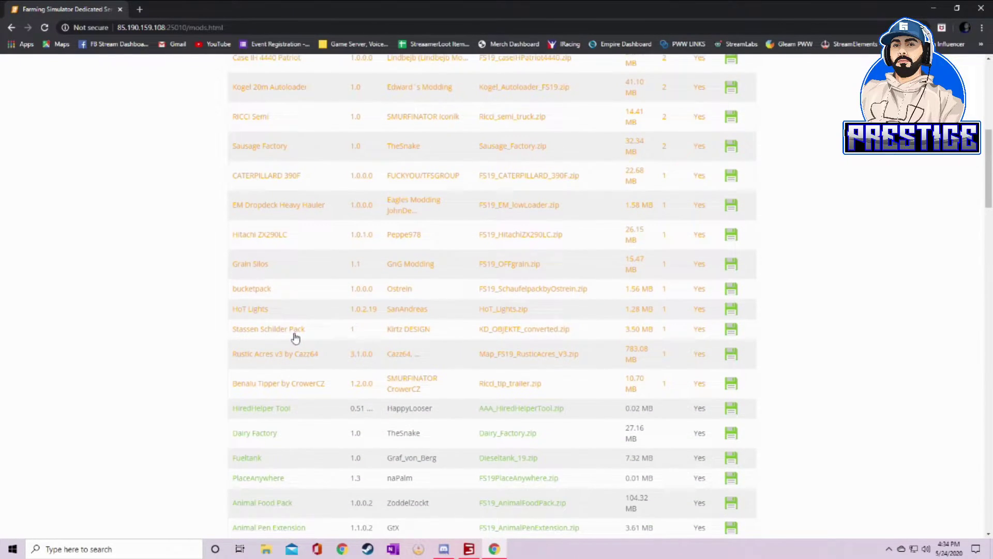
scroll(295, 337, down, 3)
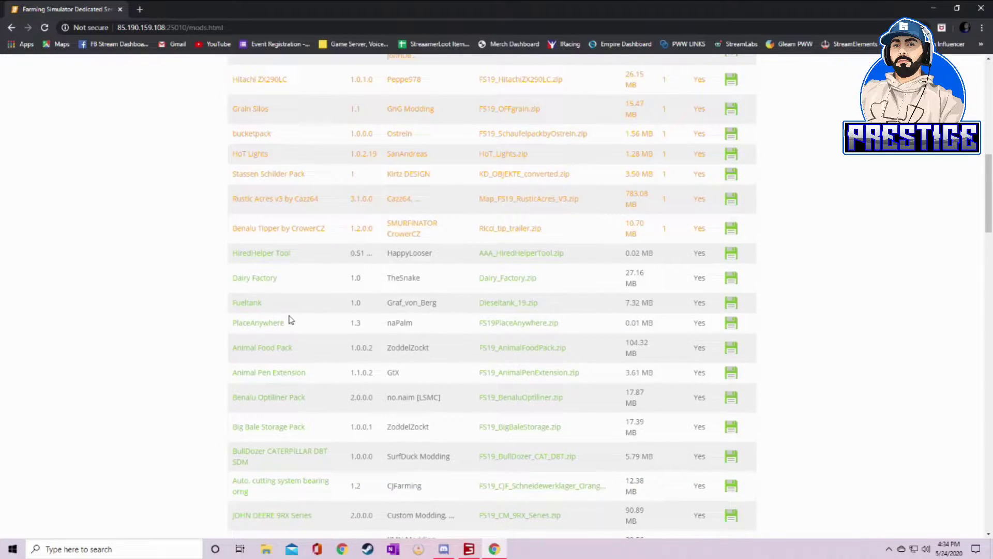
scroll(290, 316, down, 3)
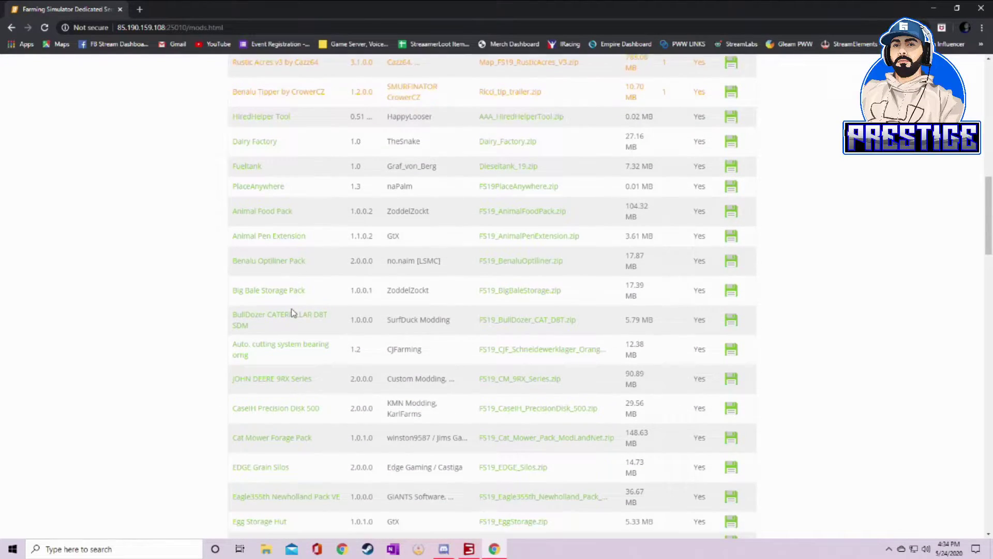
scroll(290, 308, down, 3)
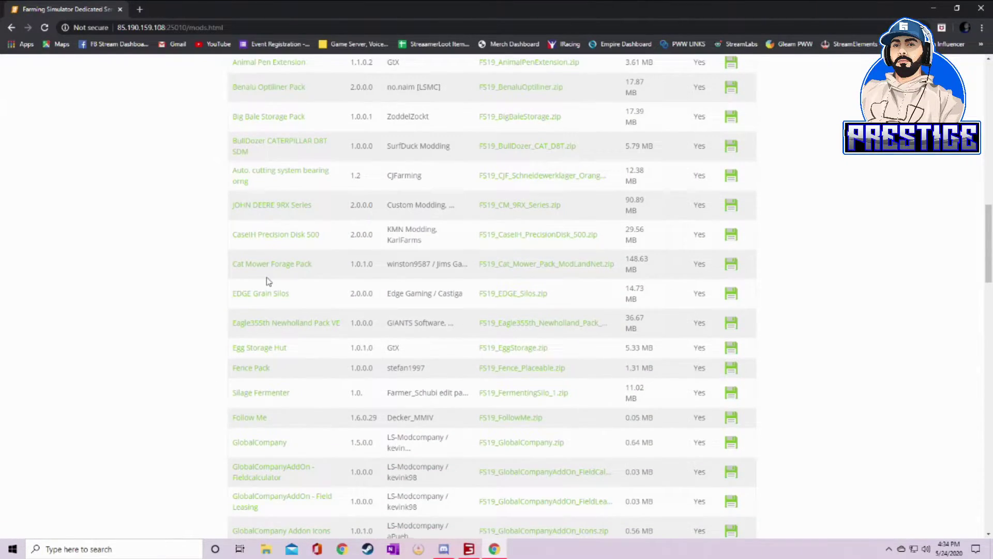
scroll(267, 252, down, 1)
scroll(266, 290, down, 1)
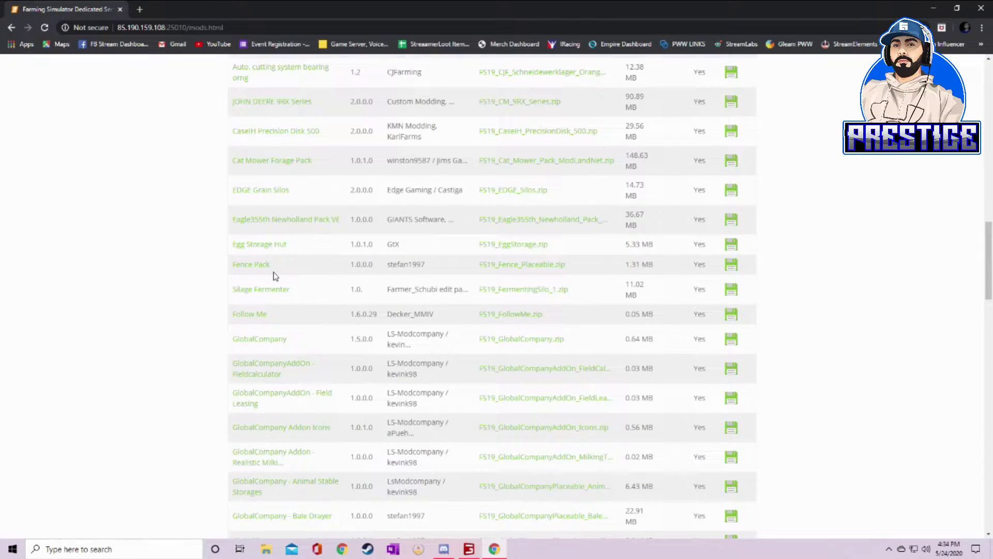
scroll(277, 290, down, 2)
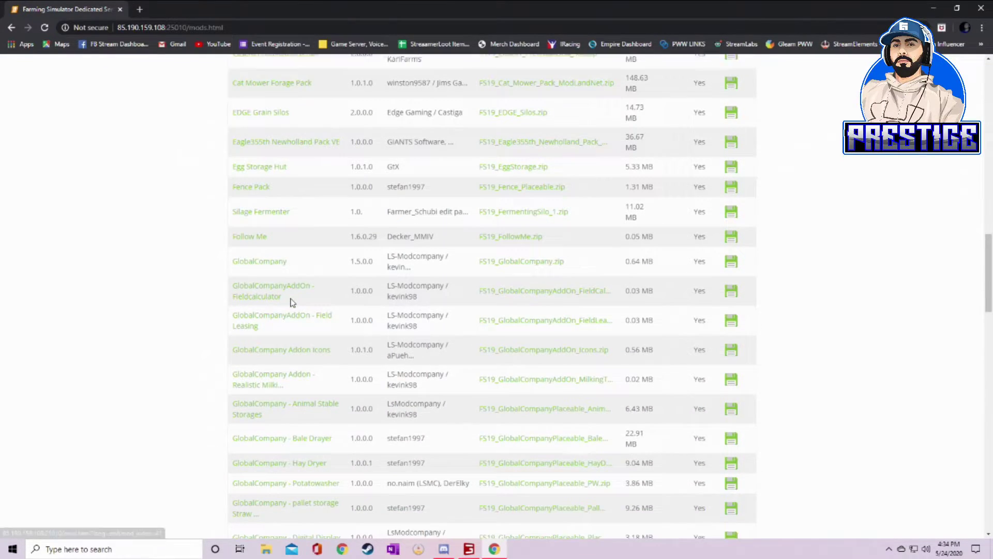
scroll(291, 300, down, 3)
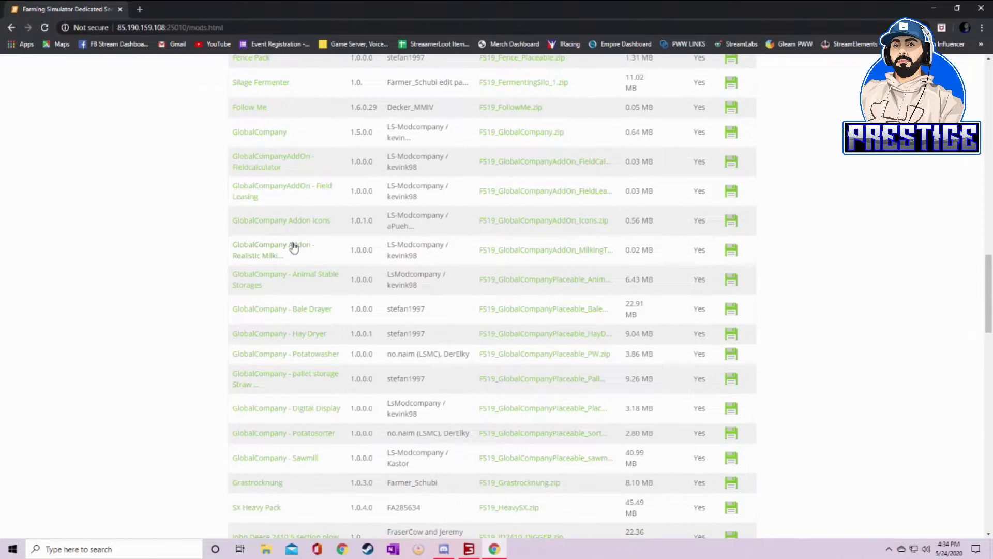
scroll(282, 315, down, 3)
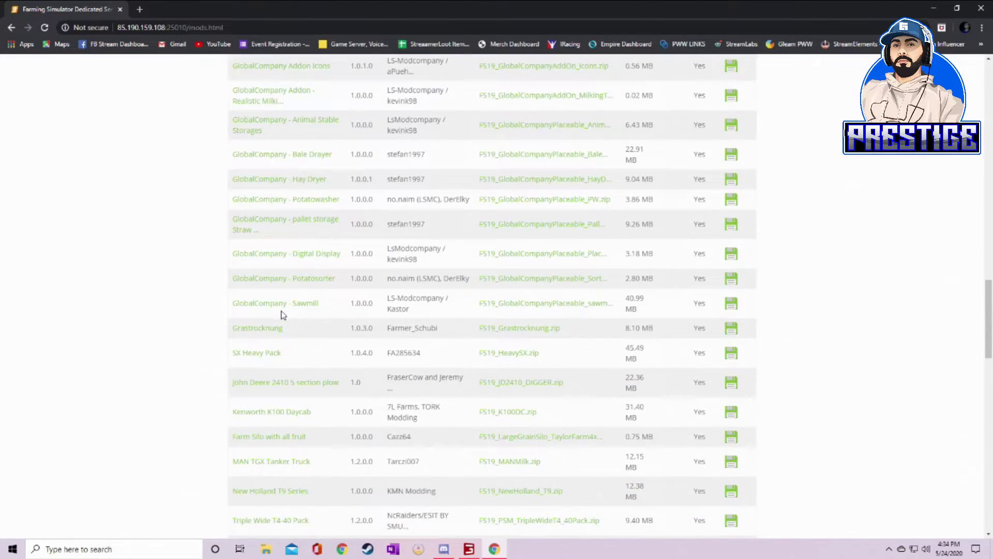
scroll(282, 314, down, 1)
scroll(294, 311, down, 1)
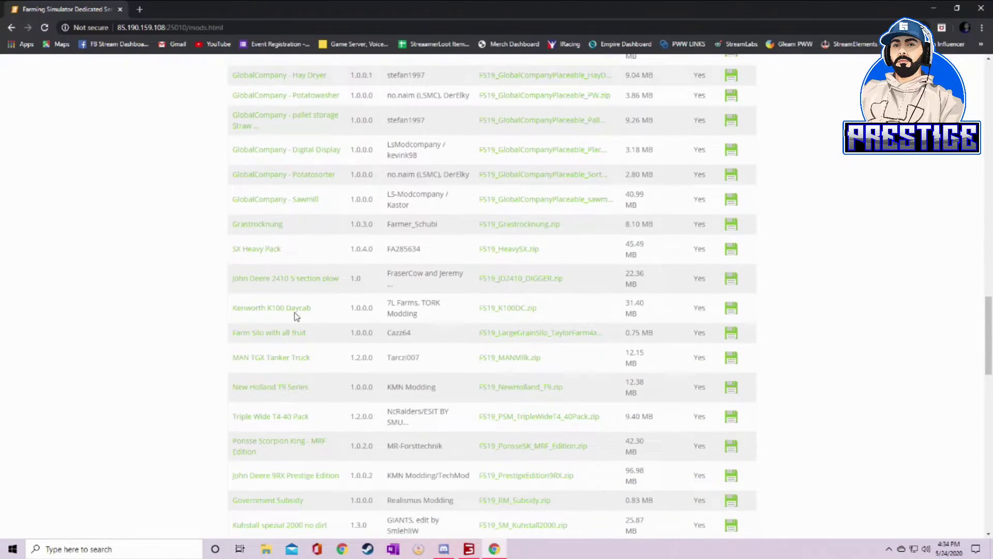
scroll(296, 323, down, 1)
scroll(287, 345, down, 1)
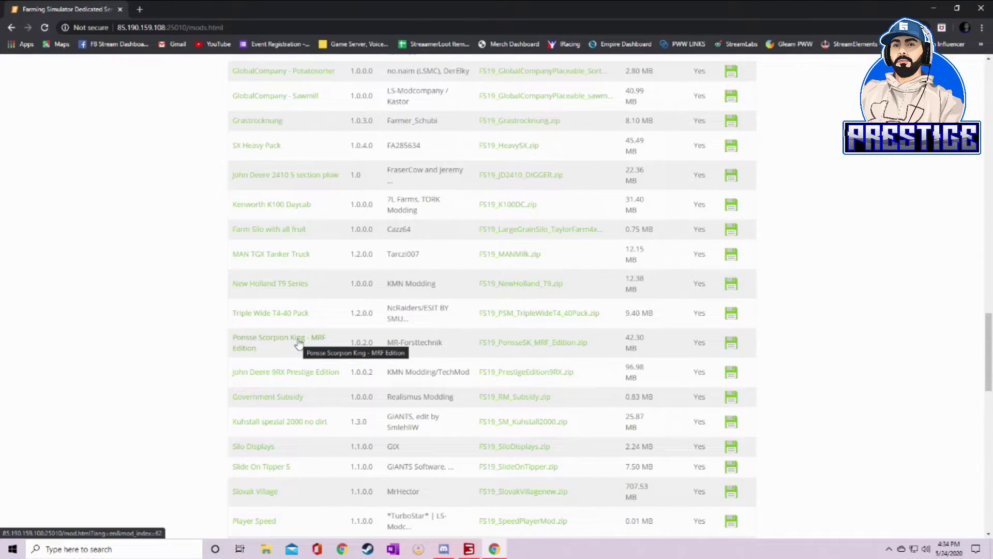
click(733, 345)
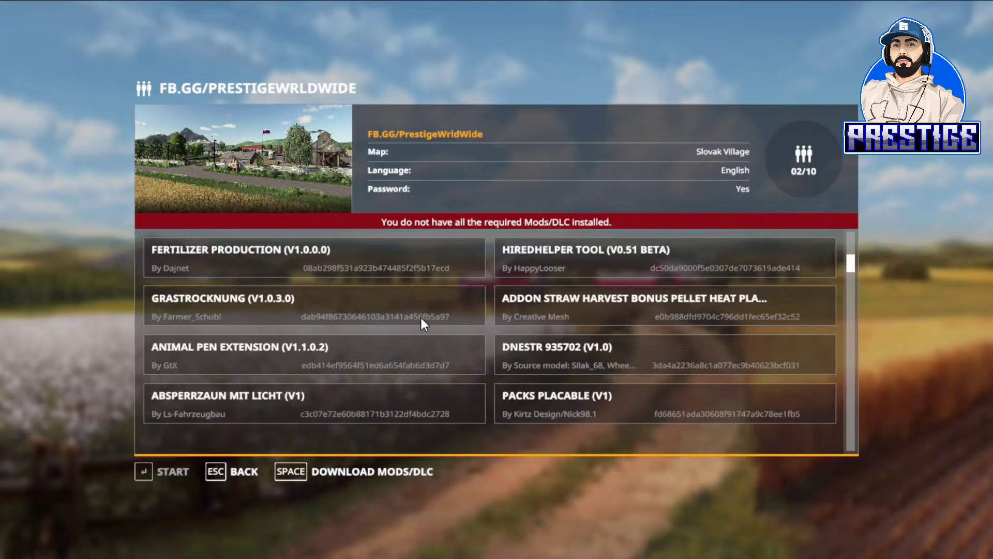
- Check the game's required mods list for the next missing mod, and return to the mods page in a maximized Chrome window
scroll(421, 319, down, 9)
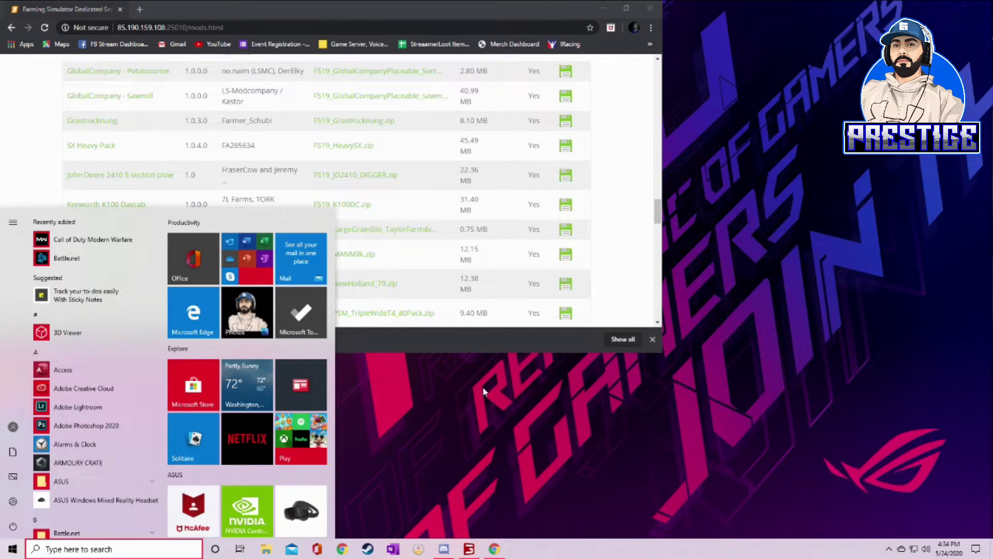
click(483, 392)
click(662, 354)
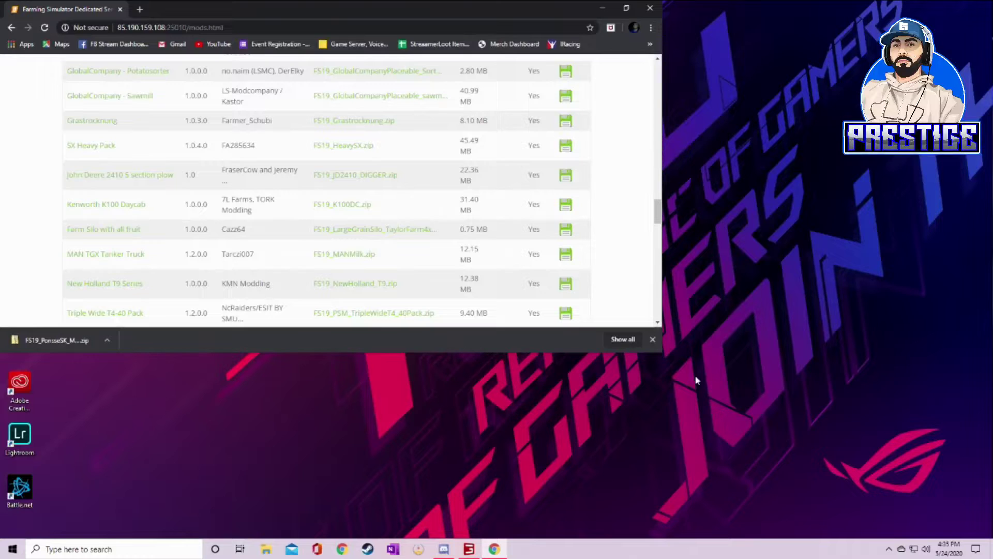
click(630, 11)
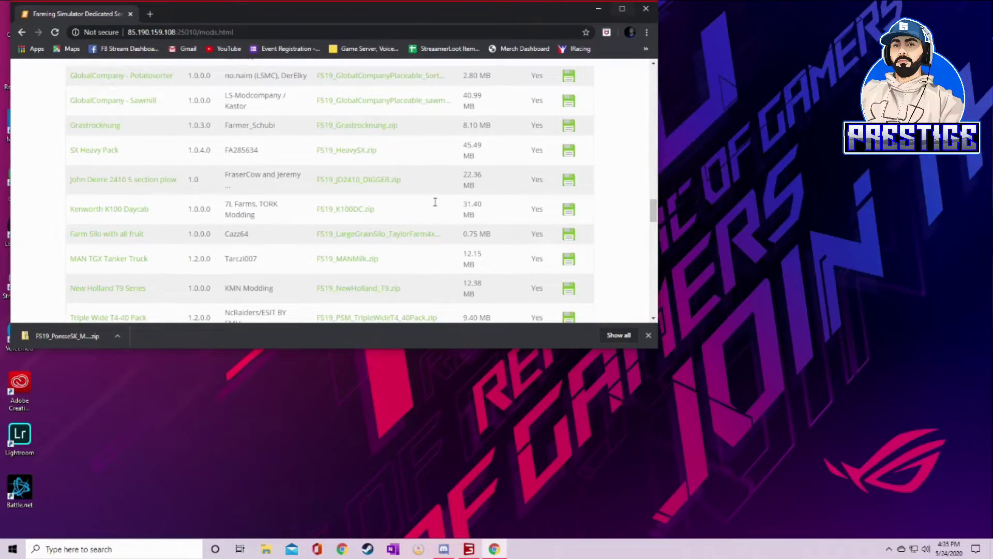
click(622, 9)
- Find the Fendt Trisix mod in the server's mods table and download FS19_Fendt_Trisix_V2.zip
scroll(302, 316, down, 2)
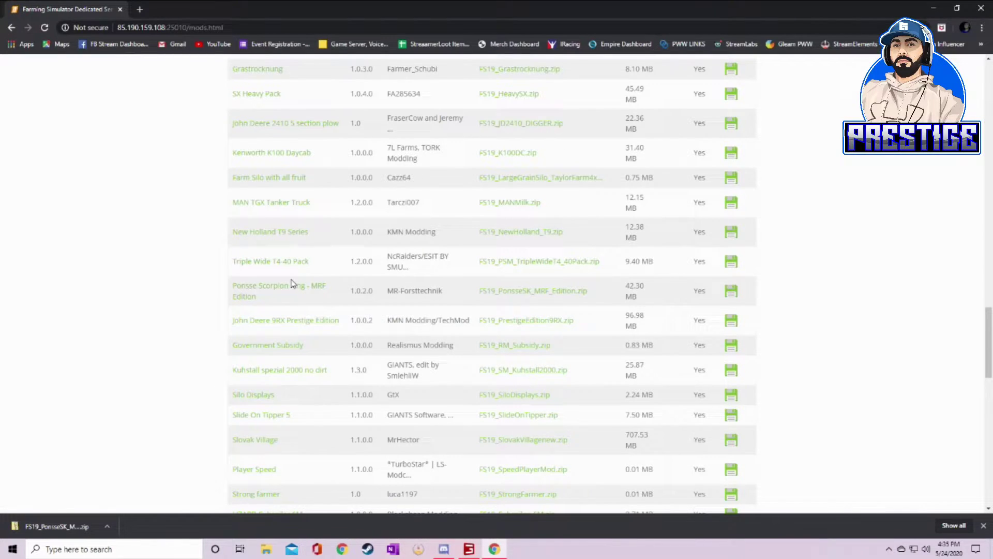
scroll(291, 282, down, 1)
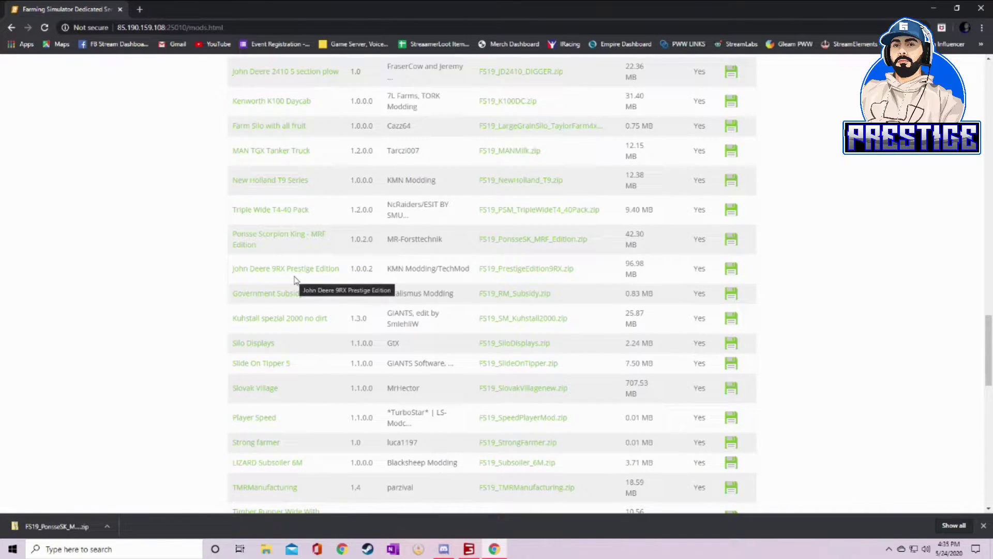
scroll(294, 280, down, 1)
scroll(293, 333, down, 2)
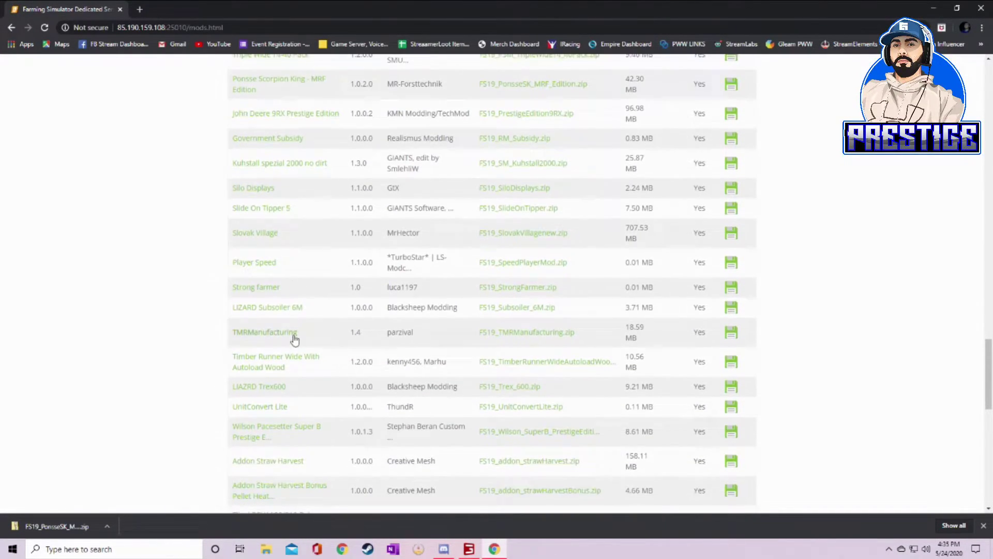
scroll(293, 339, down, 4)
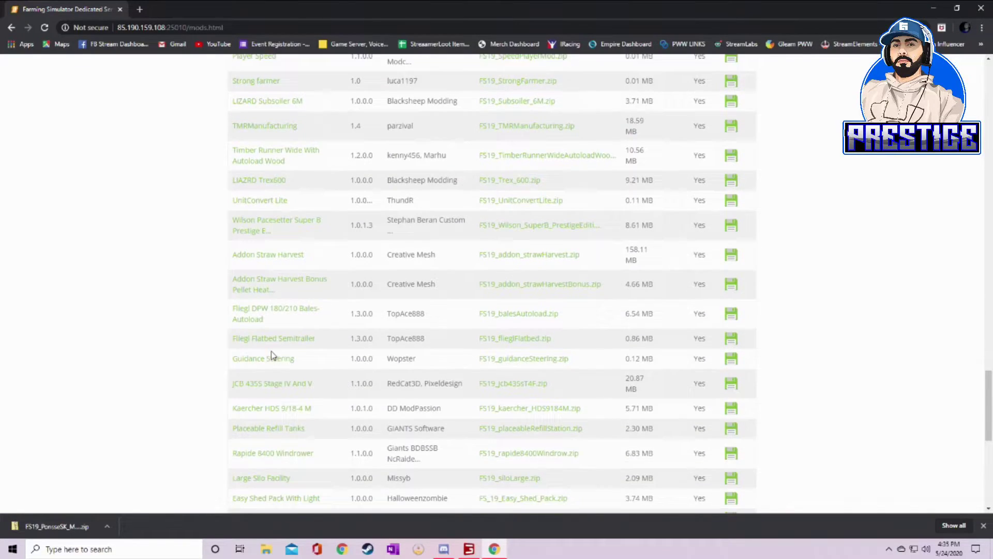
scroll(271, 355, down, 3)
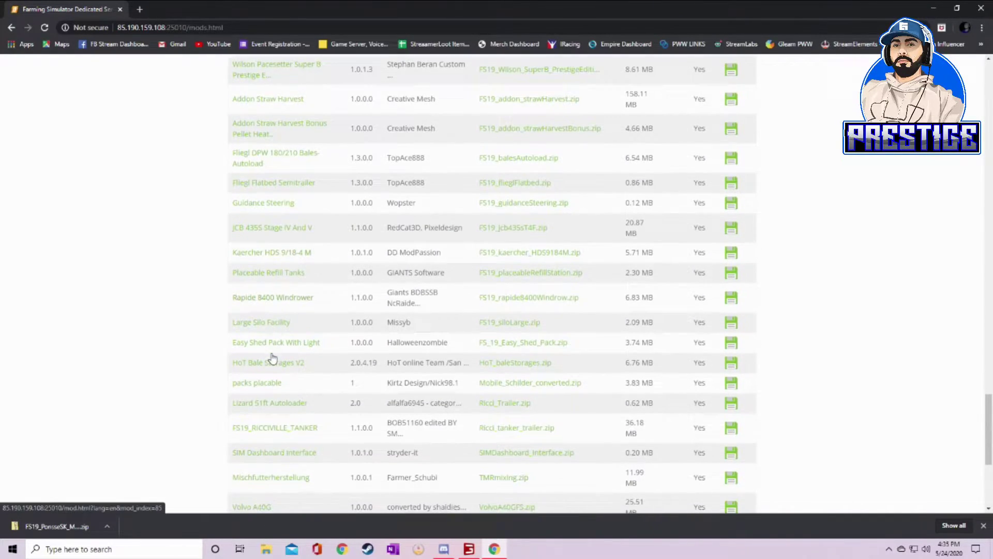
scroll(272, 357, down, 3)
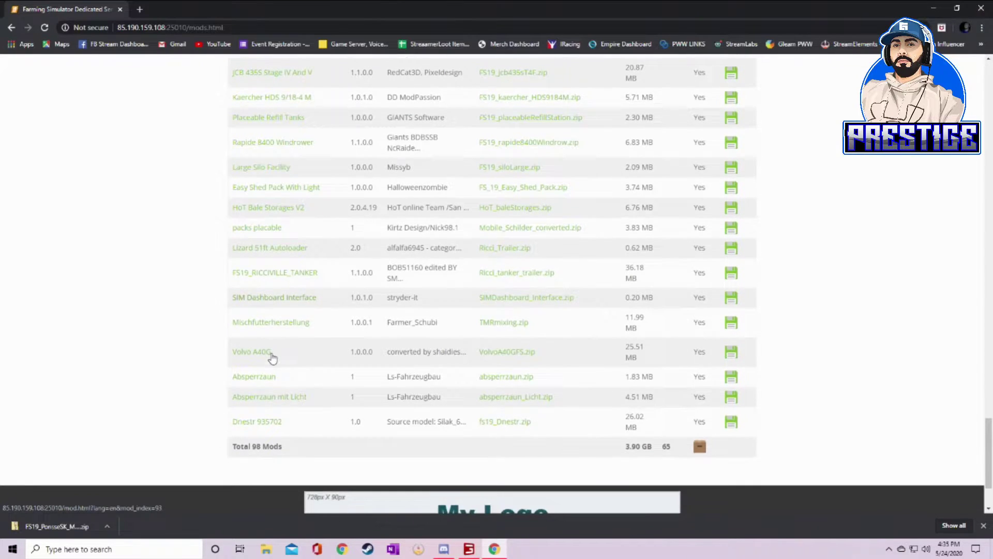
scroll(262, 408, up, 20)
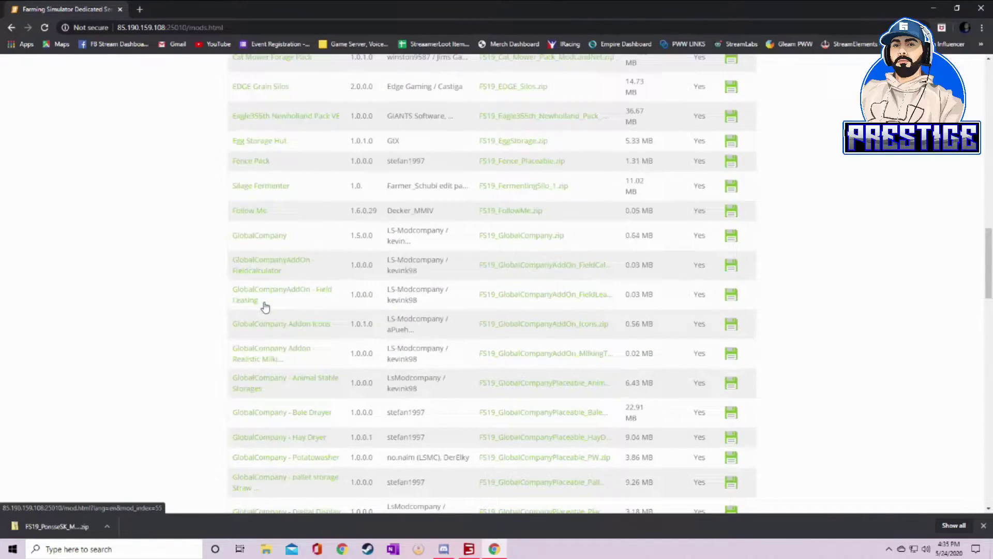
scroll(263, 319, up, 3)
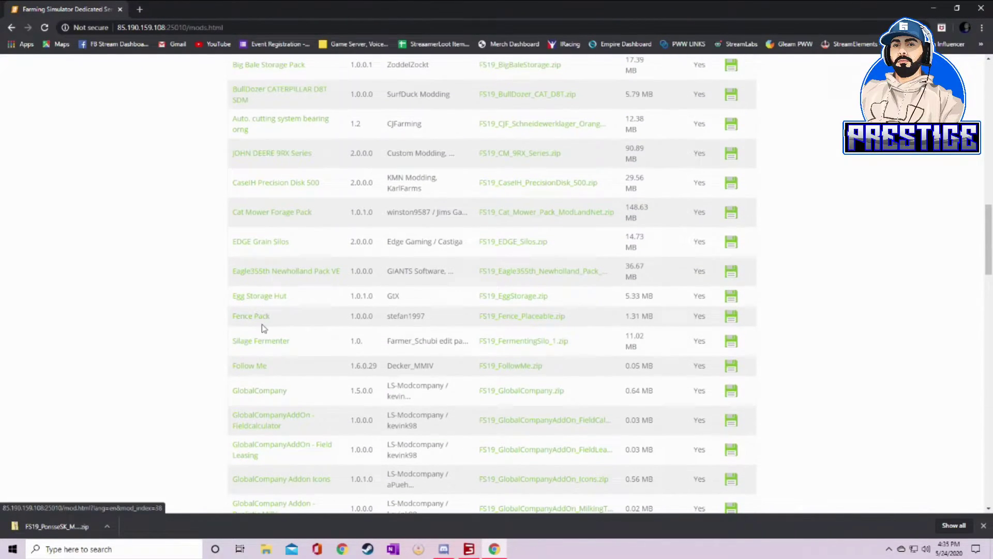
scroll(255, 300, up, 3)
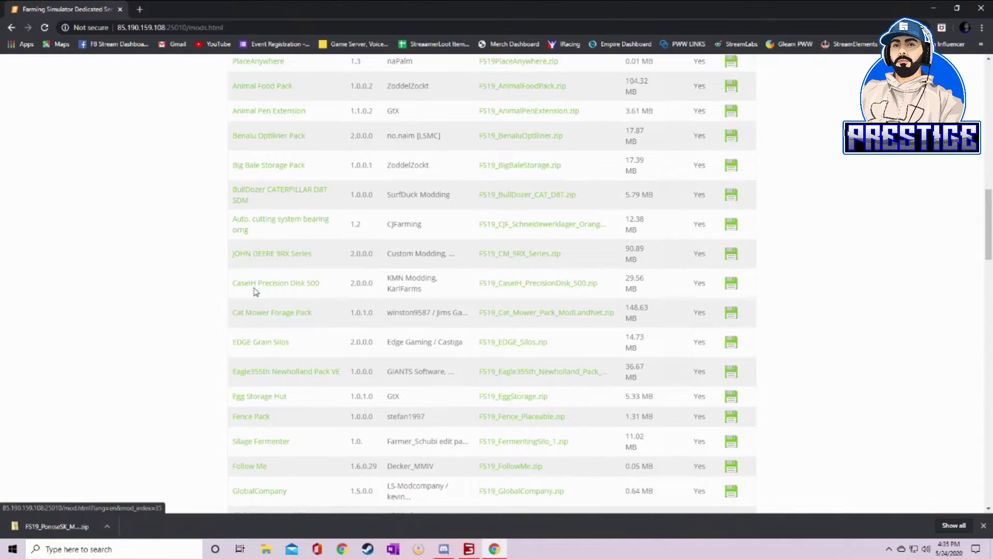
scroll(253, 290, up, 4)
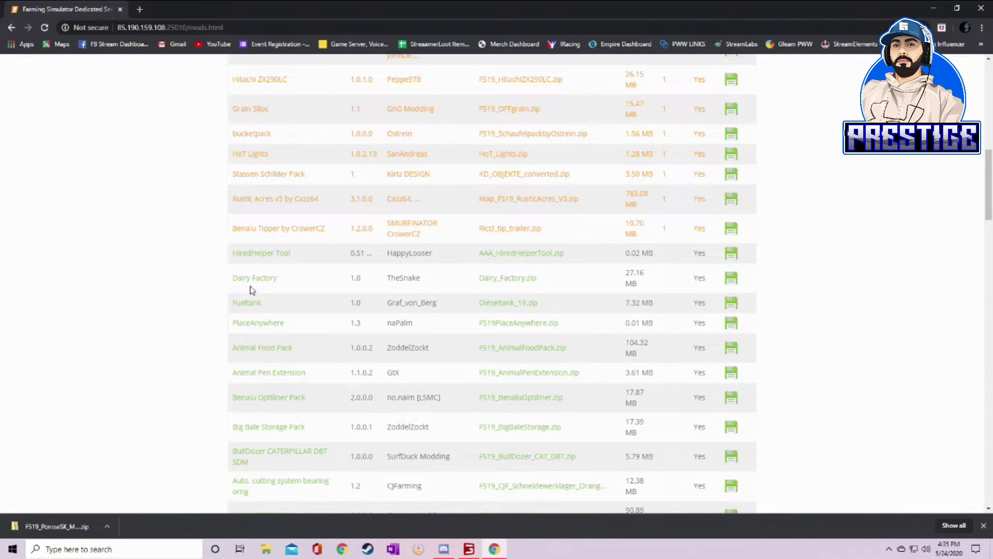
scroll(252, 290, up, 4)
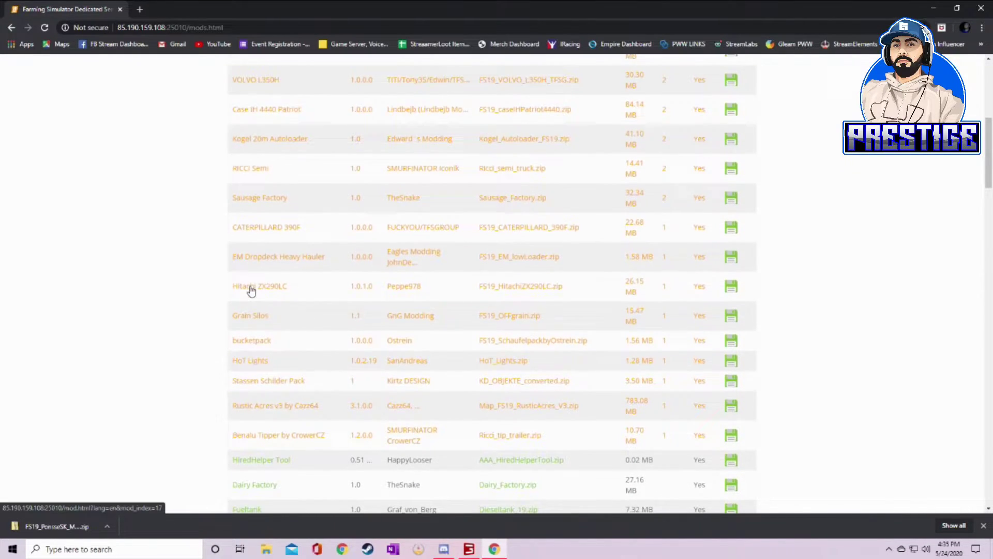
scroll(251, 290, up, 5)
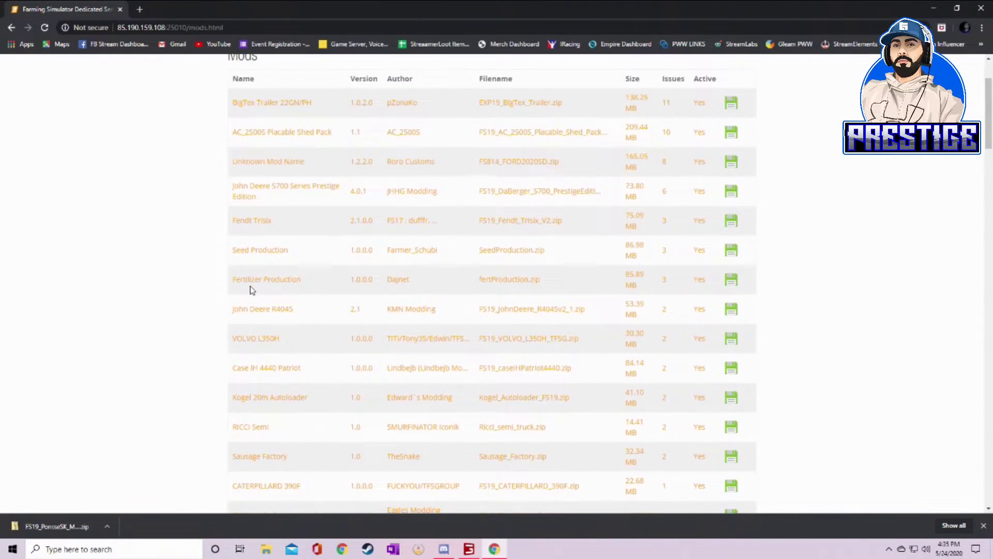
scroll(247, 159, down, 1)
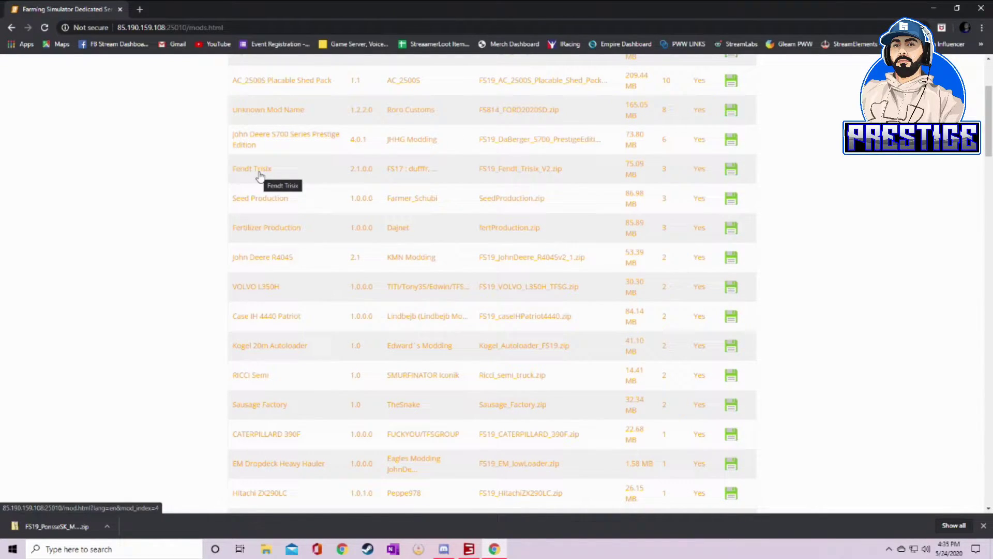
click(731, 169)
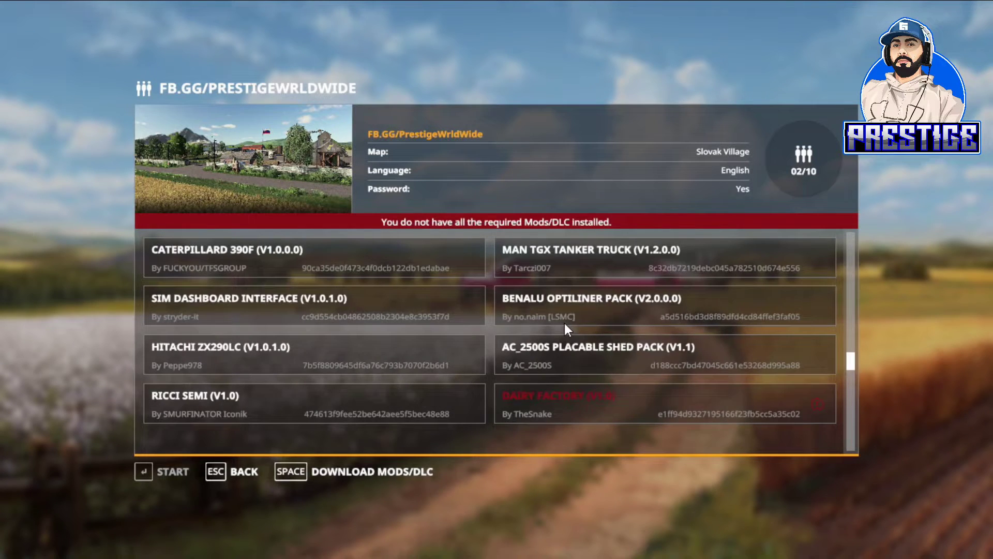
- Look further down the game's required mods list for another missing mod, and bring Chrome's mods page back maximized
scroll(564, 323, down, 1)
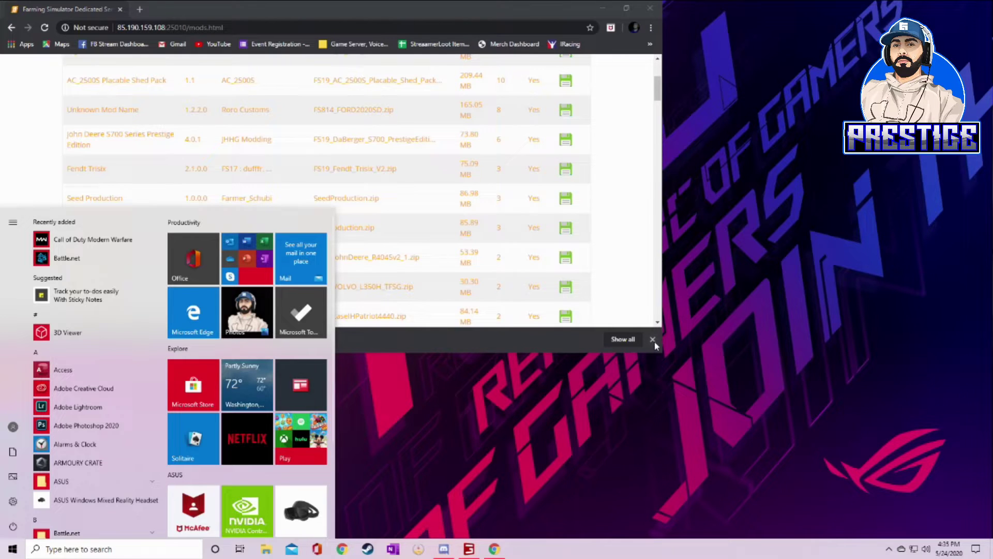
click(657, 310)
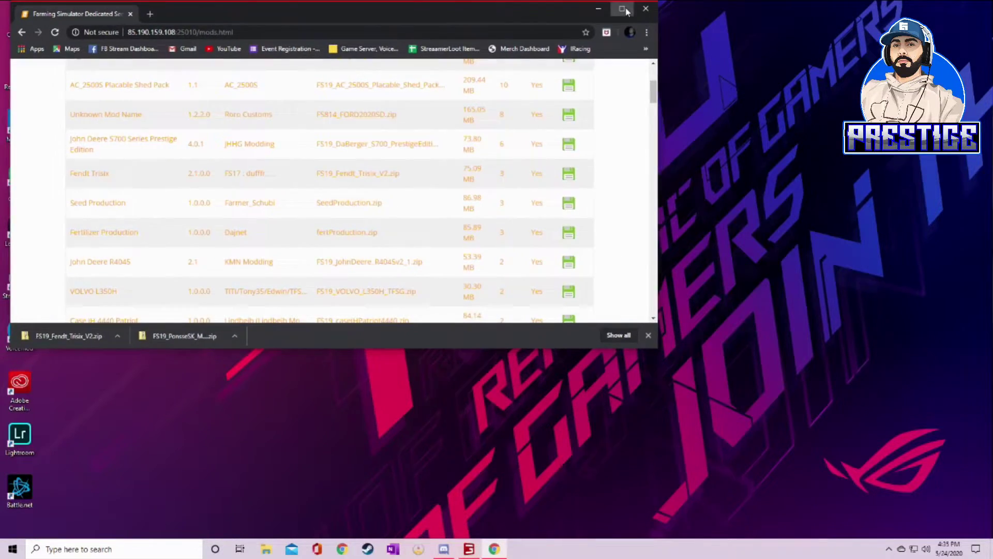
click(626, 7)
- Find the Dairy Factory mod in the server's mods table and download Dairy_Factory.zip
scroll(288, 231, down, 1)
scroll(284, 231, up, 3)
scroll(282, 227, down, 3)
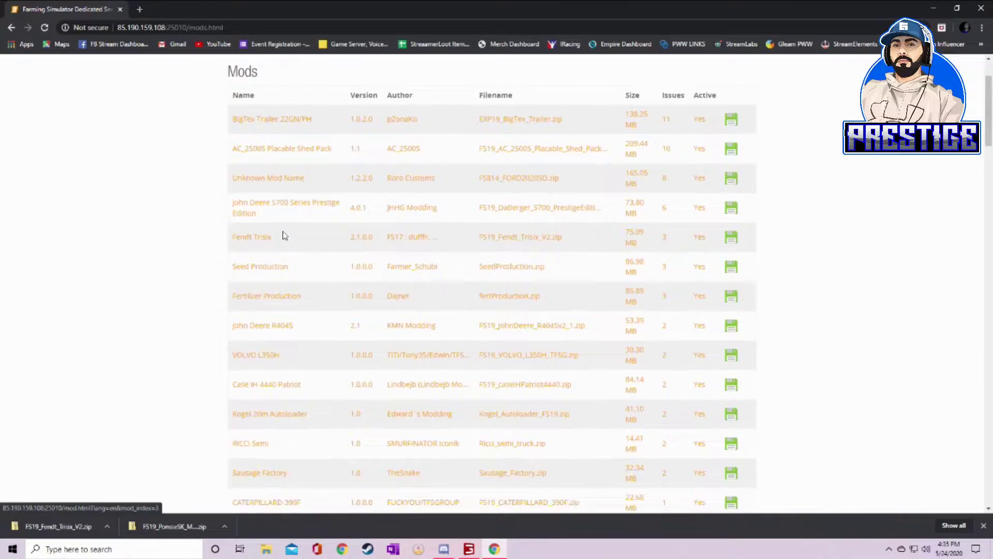
scroll(279, 221, down, 6)
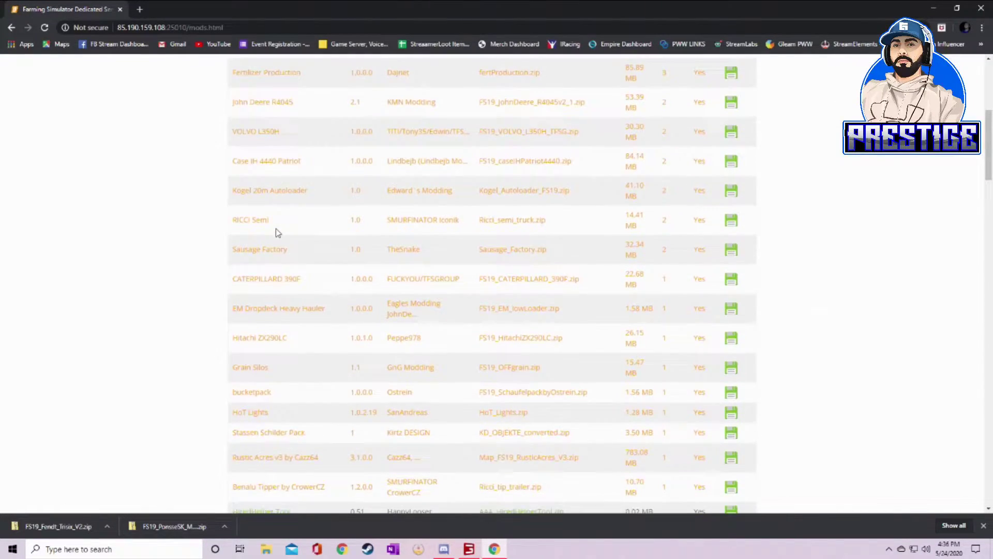
scroll(270, 246, down, 2)
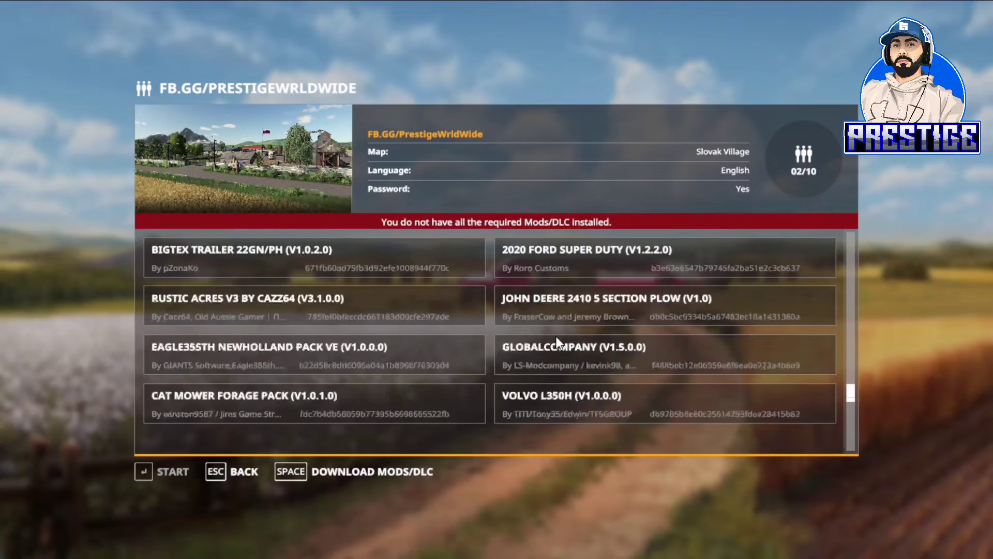
- Check the rest of the game's required mods list for missing mods, and return to Chrome's mods page in a maximized window
scroll(557, 336, down, 2)
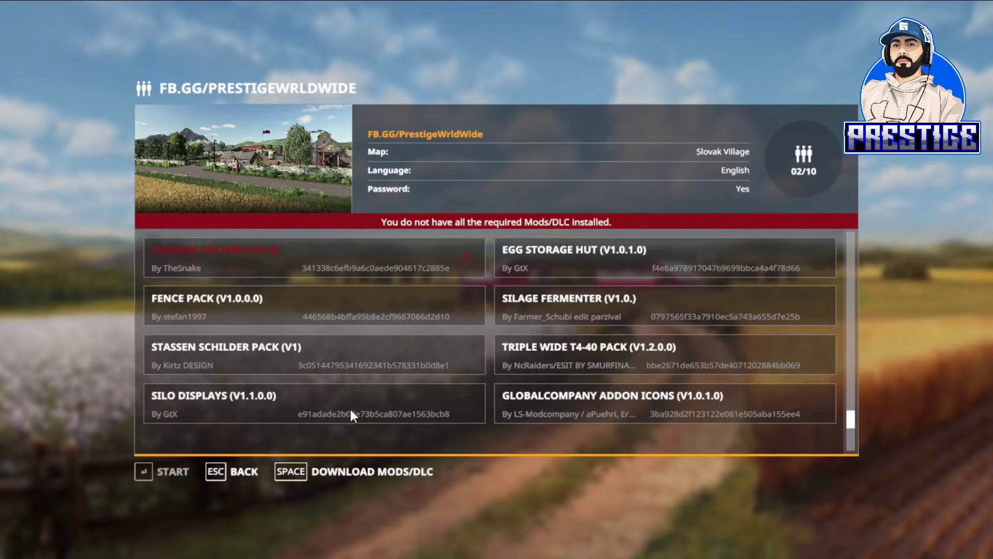
scroll(414, 341, down, 5)
scroll(414, 342, up, 3)
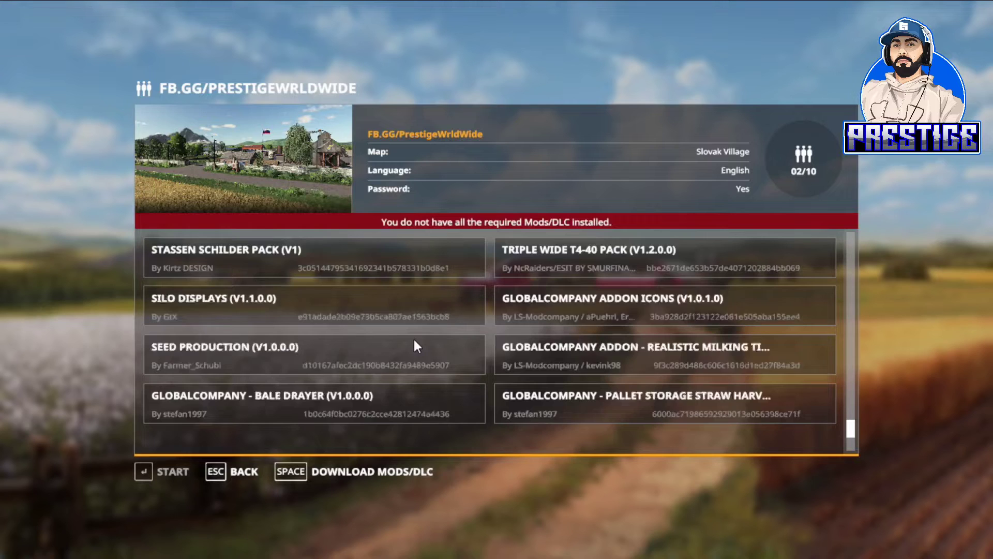
scroll(414, 339, up, 3)
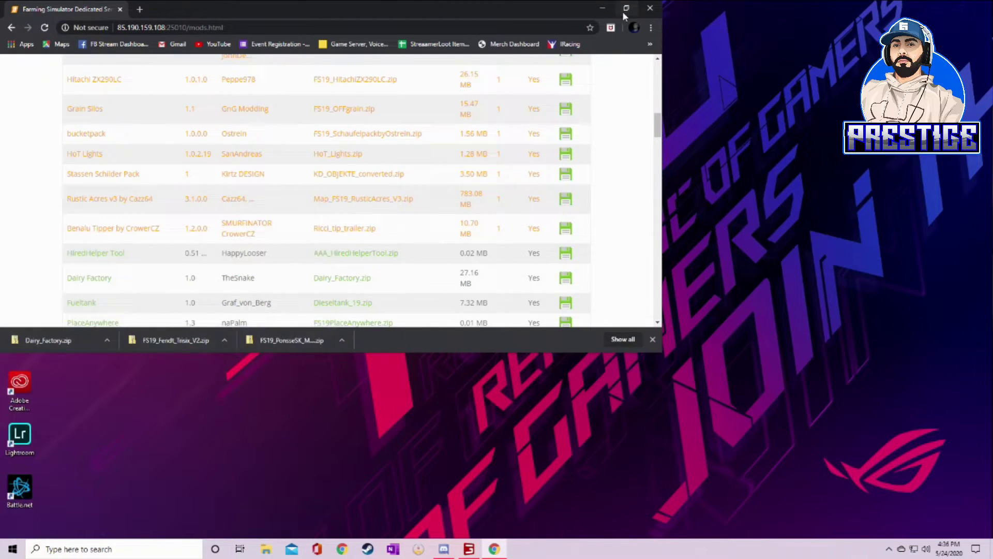
click(626, 8)
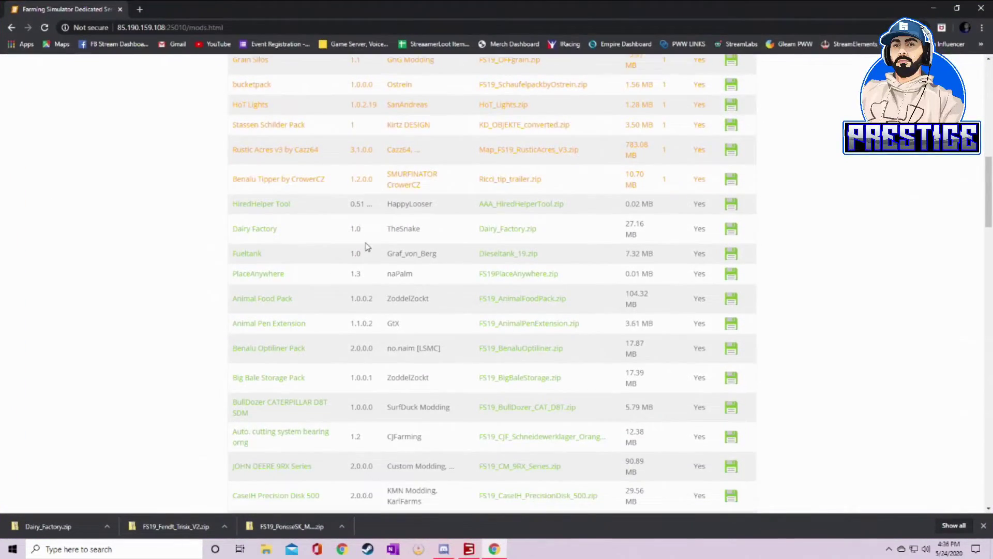
- Find the Sausage Factory mod by TheSnake in the server's mods table and download Sausage_Factory.zip
scroll(365, 243, down, 2)
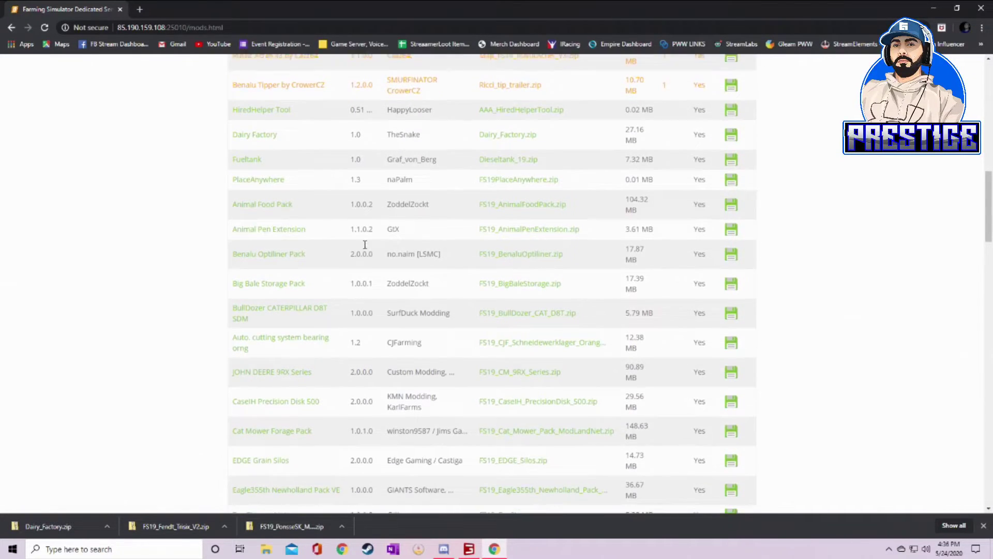
scroll(357, 323, down, 3)
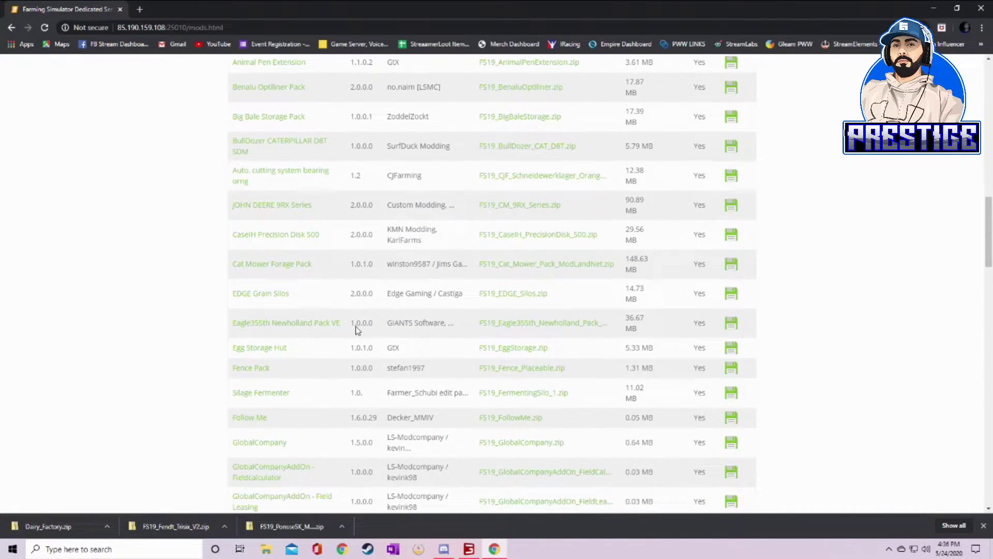
scroll(355, 330, down, 2)
scroll(344, 366, down, 4)
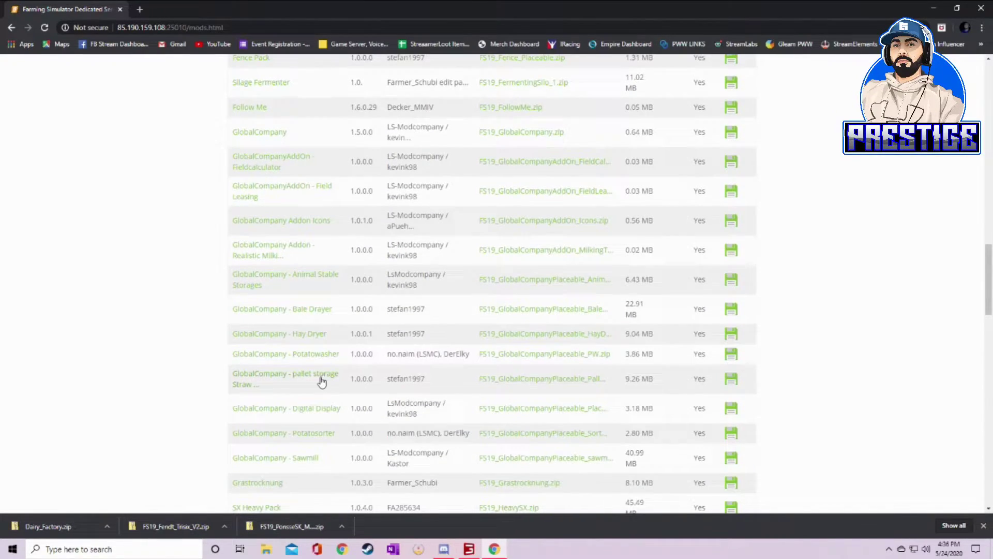
scroll(321, 382, down, 3)
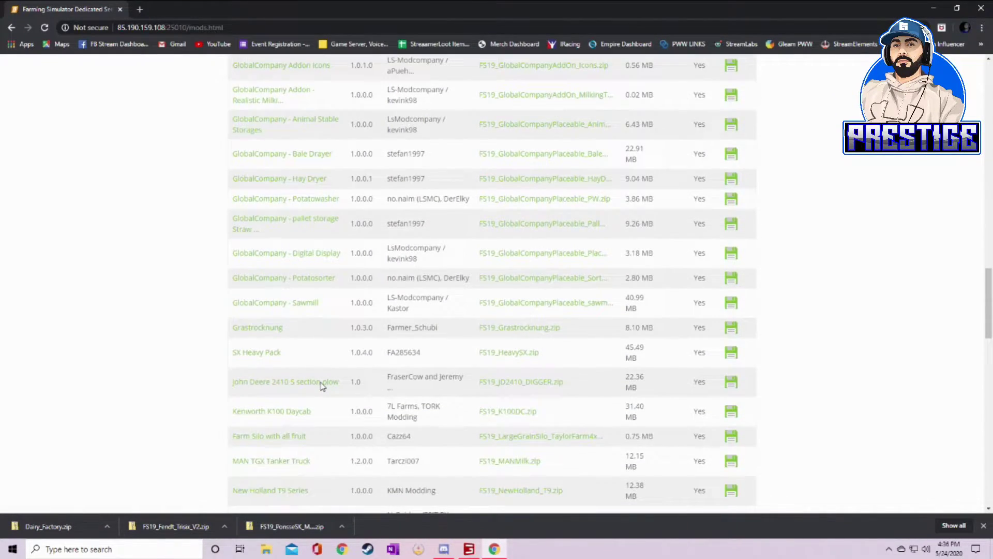
scroll(321, 383, up, 14)
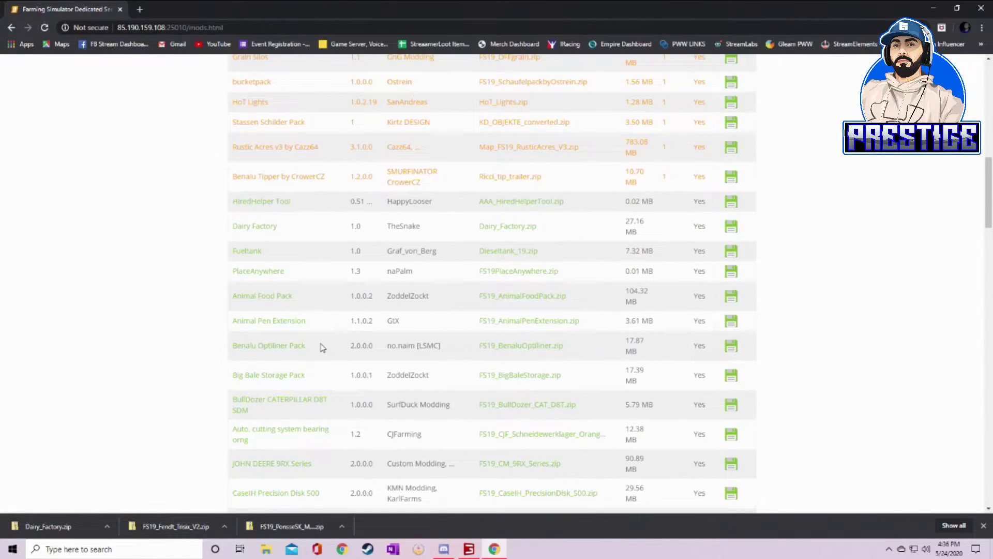
scroll(321, 347, up, 10)
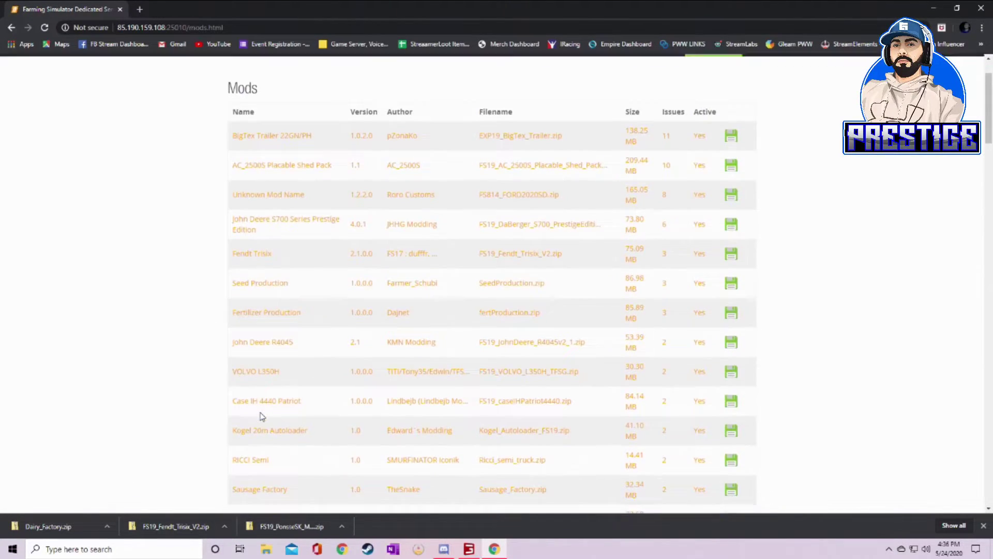
scroll(262, 404, down, 2)
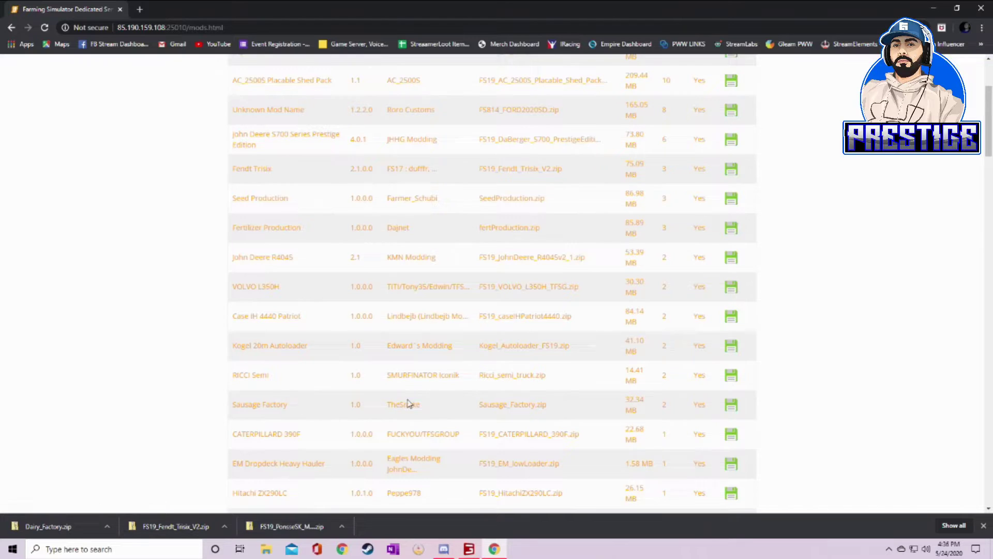
click(736, 413)
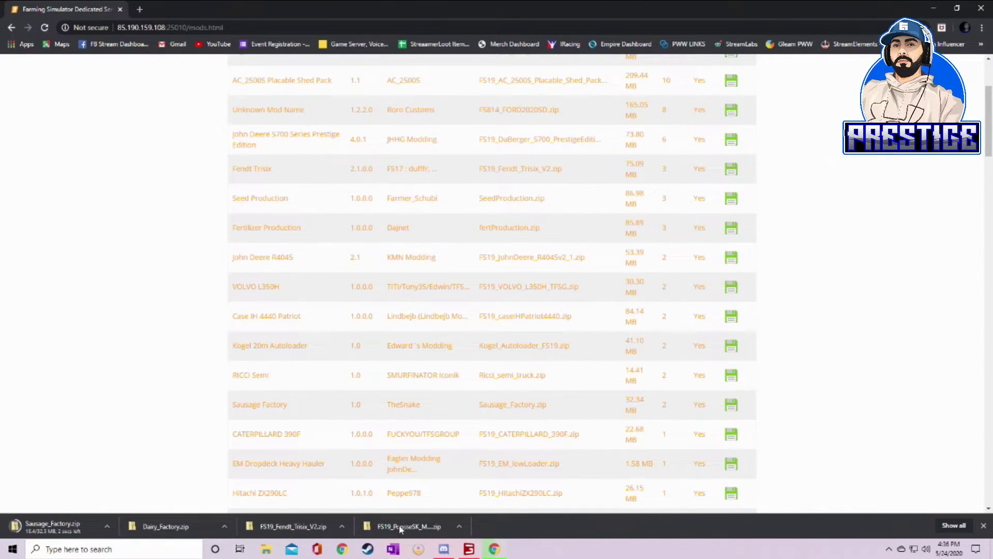
click(270, 467)
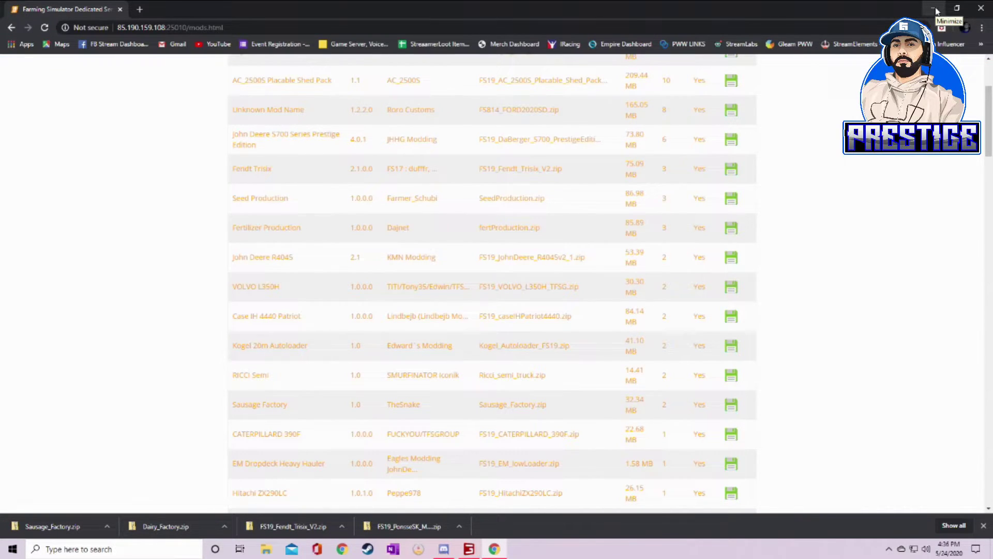
- Examine the end of the server's mods table, including the option to download all active mods
scroll(743, 150, down, 20)
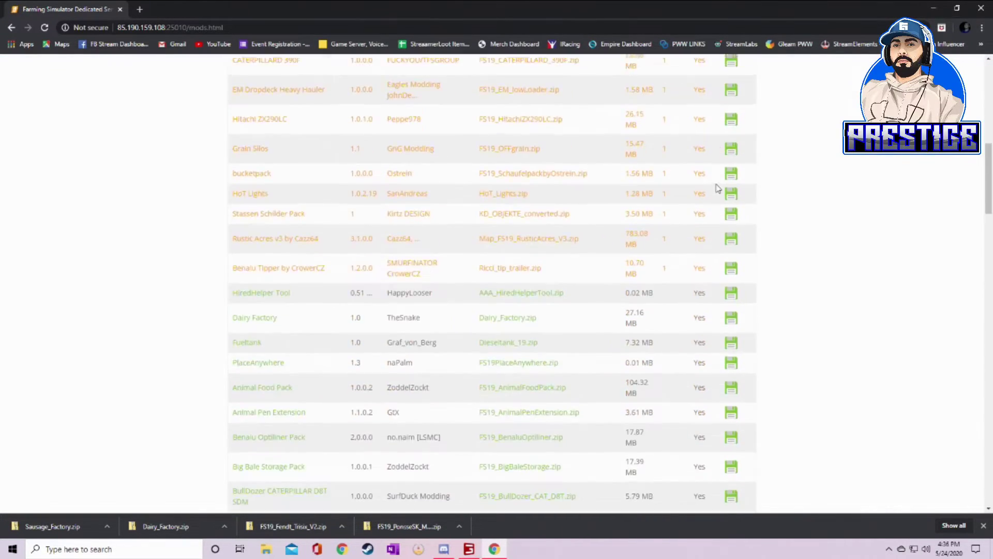
scroll(719, 189, down, 15)
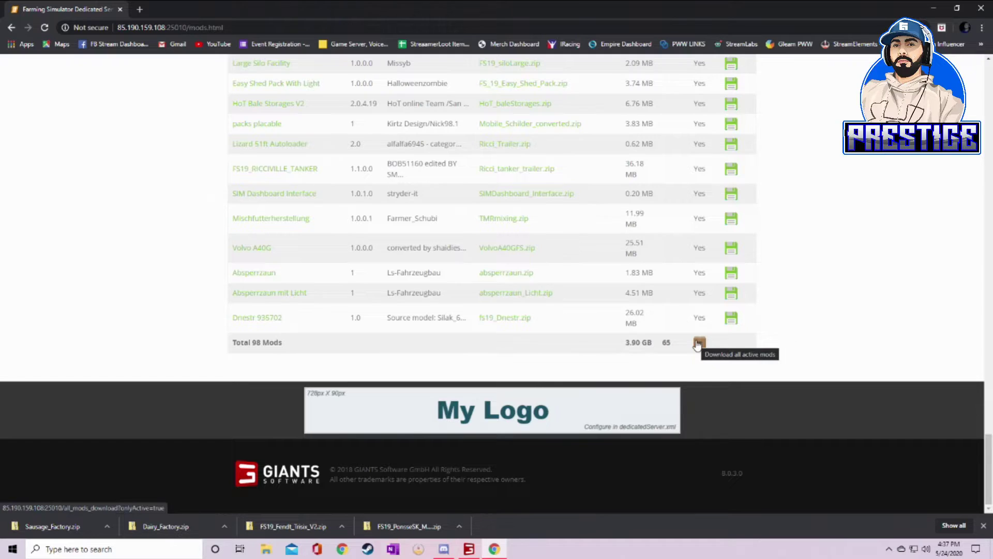
scroll(501, 233, up, 15)
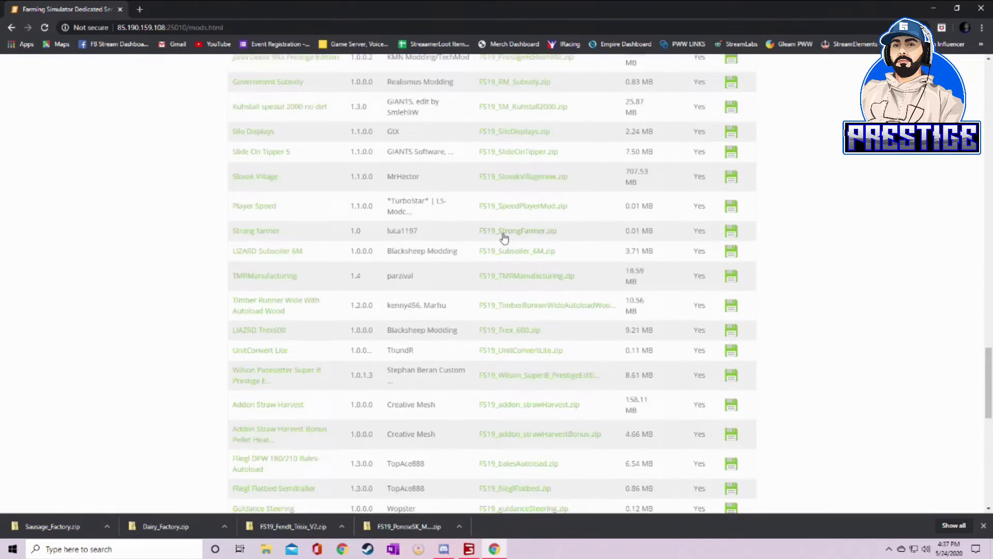
scroll(496, 201, down, 15)
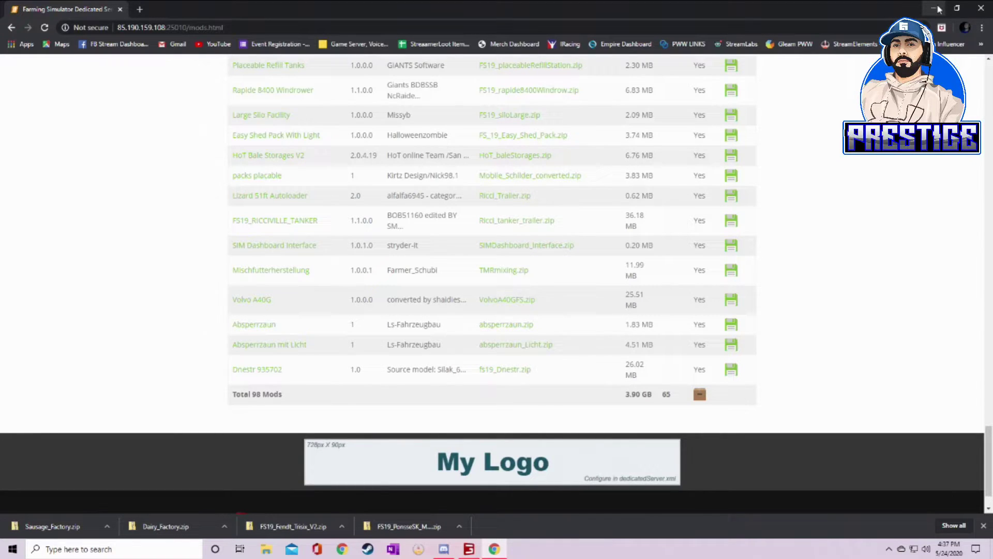
- Minimize Chrome, open the Documents\My Games\FarmingSimulator2019\mods folder in a maximized File Explorer window, and look through its files
click(938, 9)
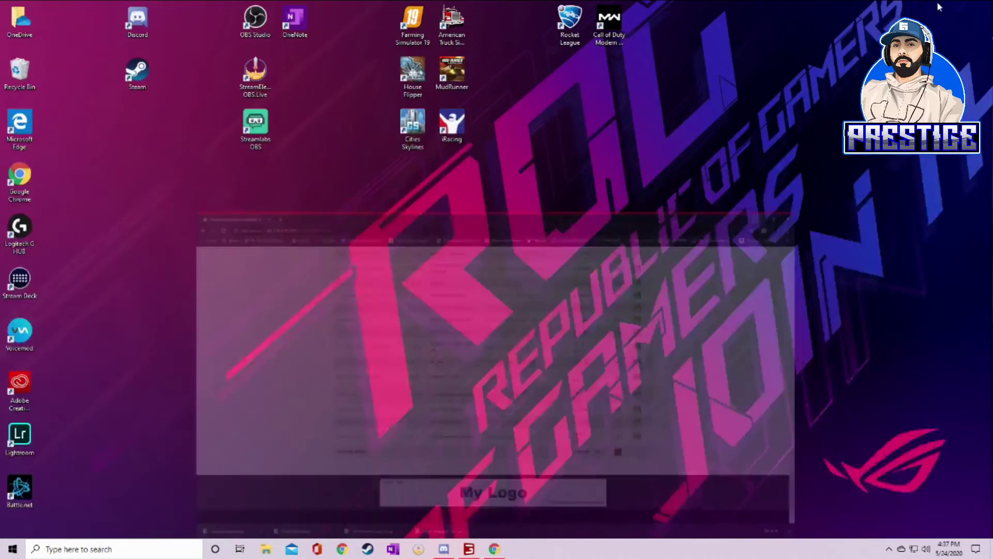
click(267, 550)
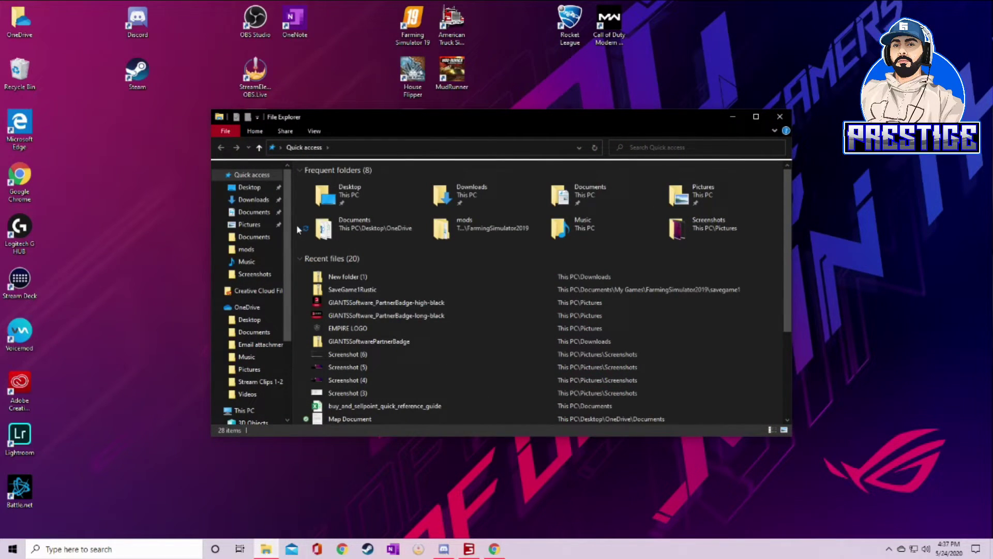
click(756, 117)
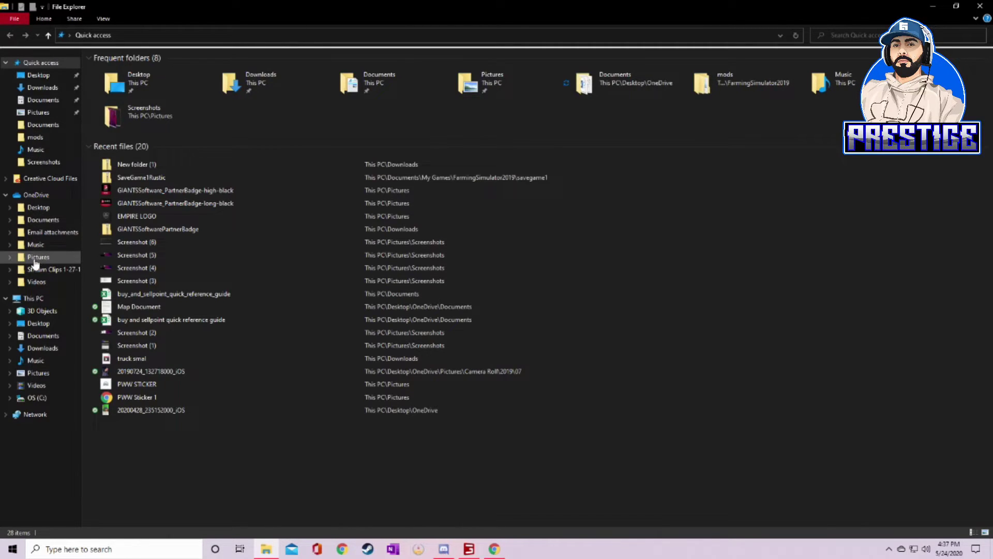
click(42, 102)
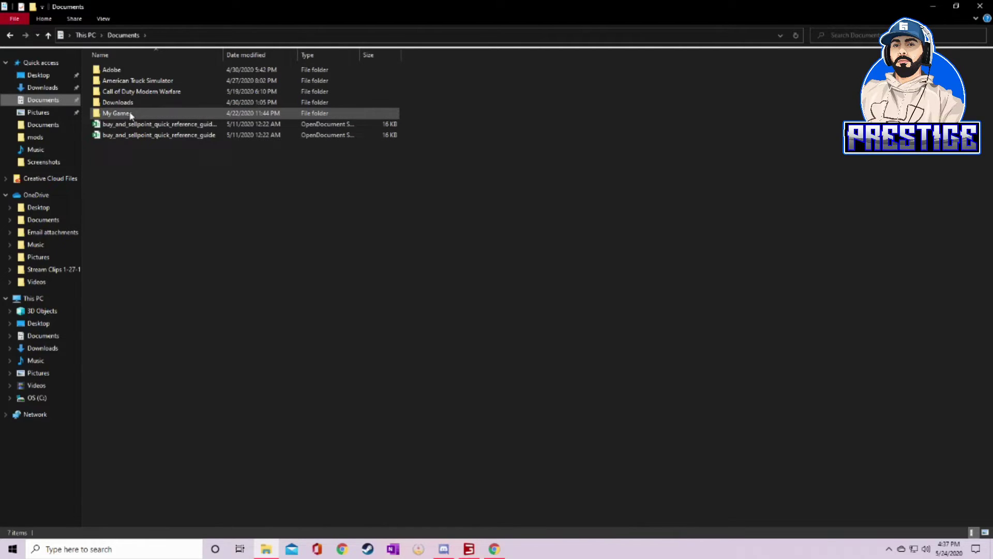
double_click(130, 114)
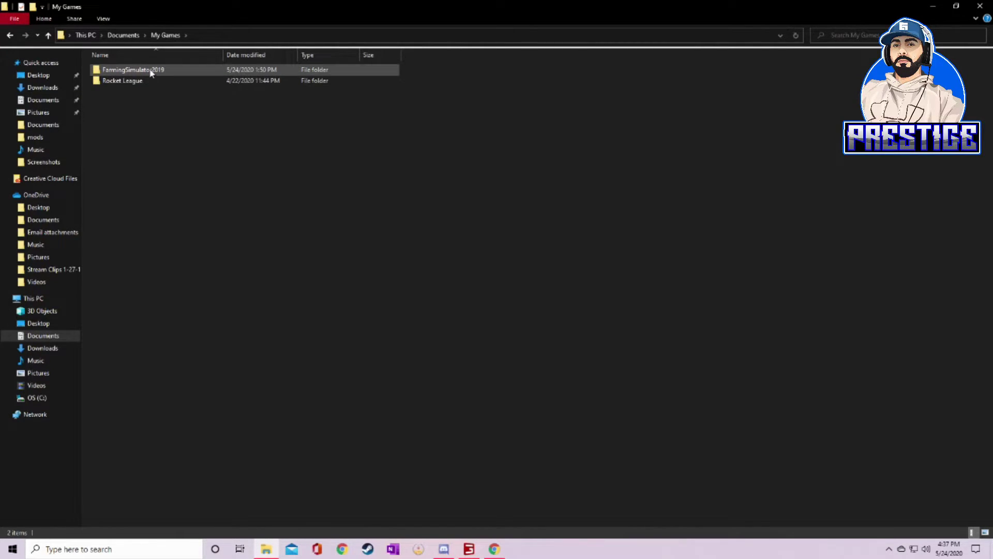
double_click(149, 72)
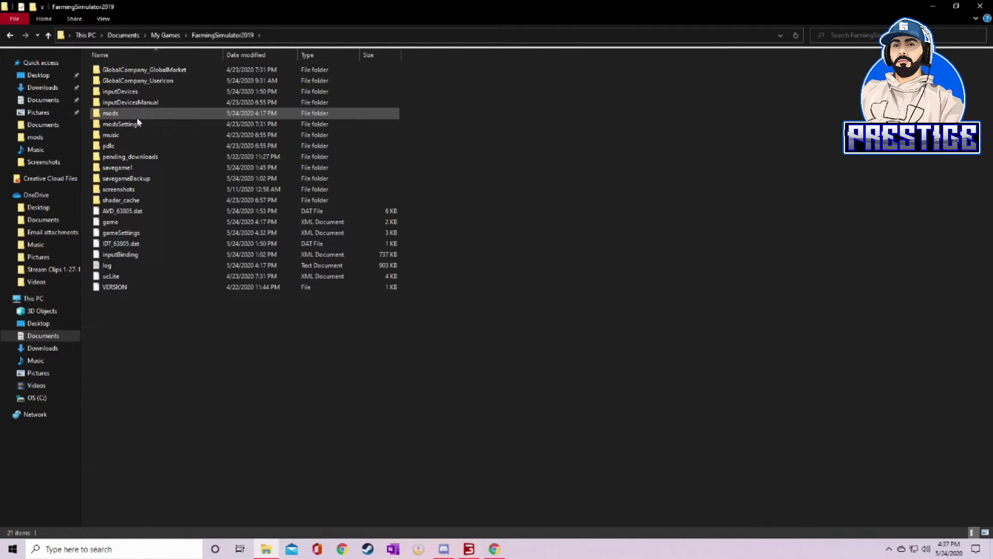
double_click(129, 114)
scroll(162, 206, down, 5)
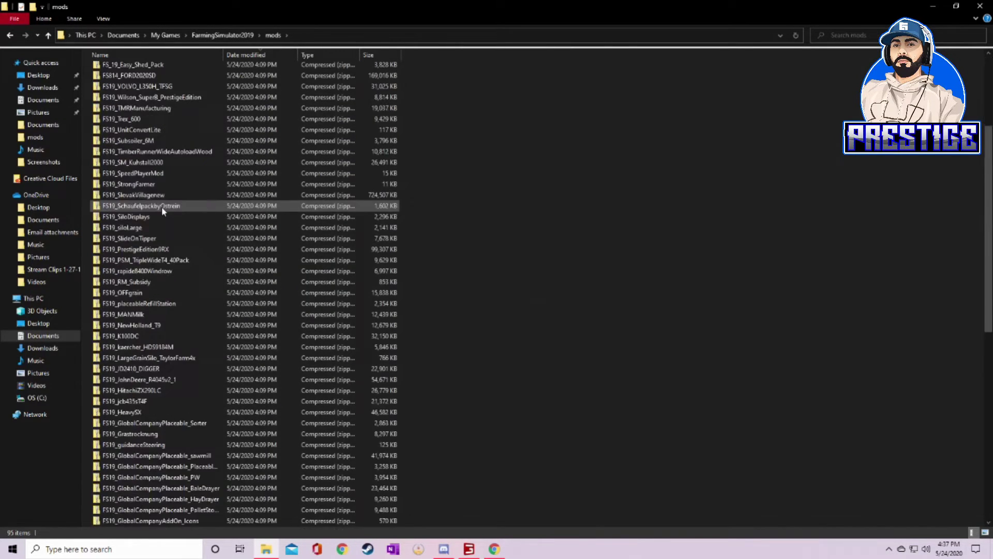
scroll(165, 202, up, 5)
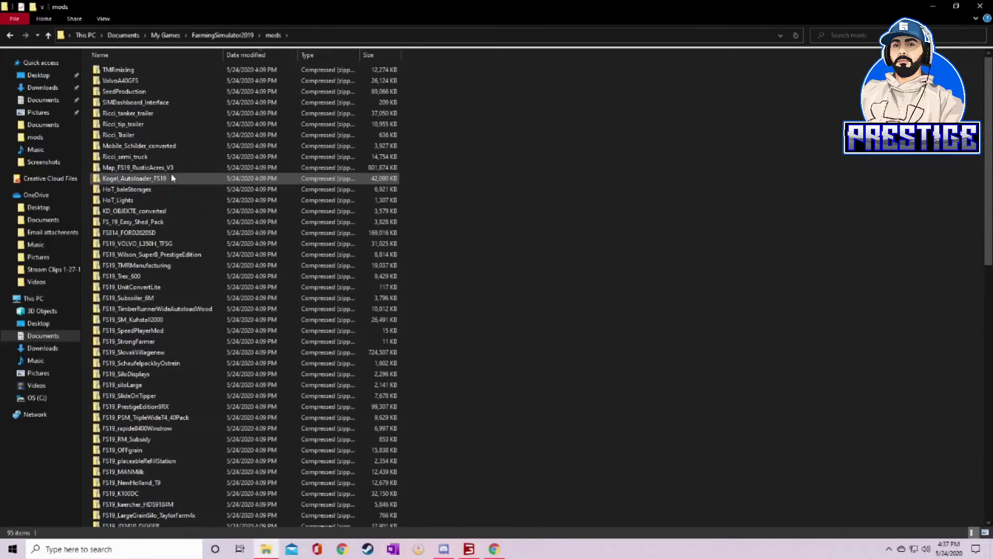
- Open a second File Explorer window, place it clear of the mods folder's file names, and show the Downloads folder in it
right_click(270, 552)
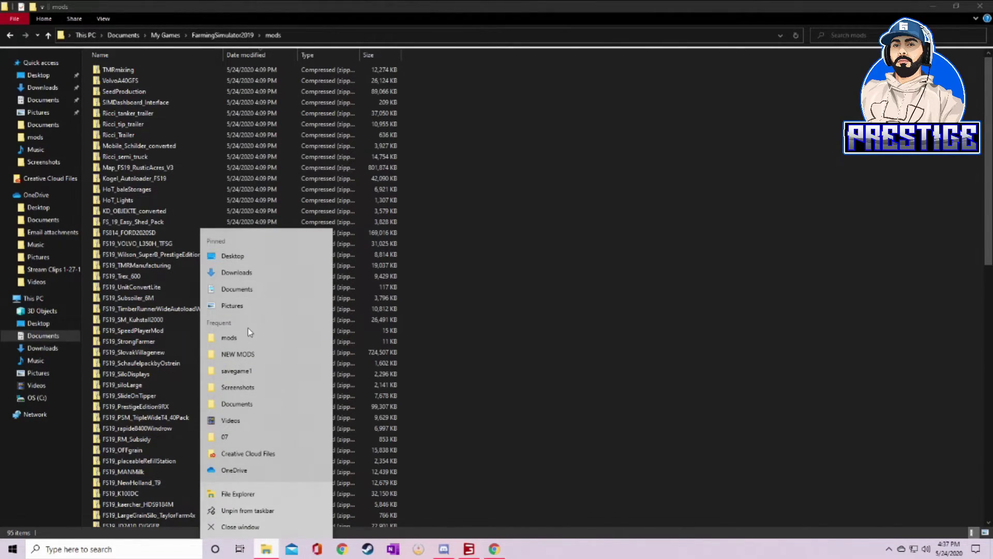
click(237, 494)
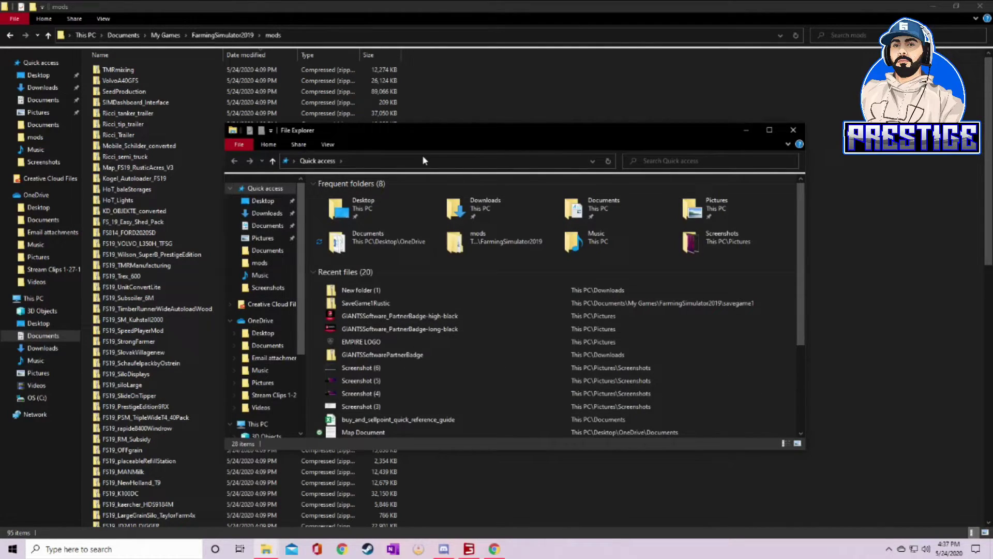
drag(455, 137, 587, 73)
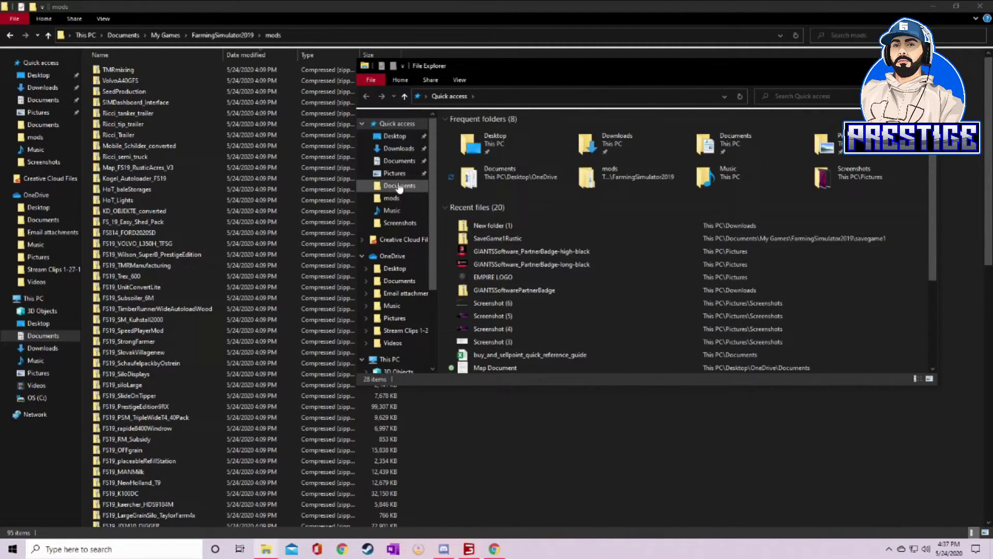
click(399, 148)
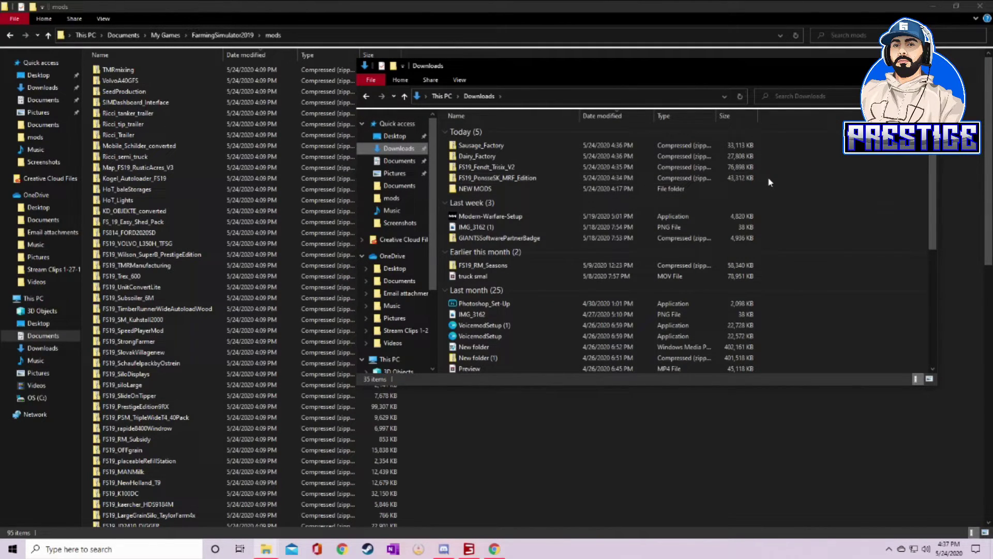
- Move Sausage_Factory, Dairy_Factory, FS19_Fendt_Trisix_V2 and FS19_PonsseSK_MRF_Edition from Downloads into the FarmingSimulator2019 mods folder
drag(770, 182, 616, 141)
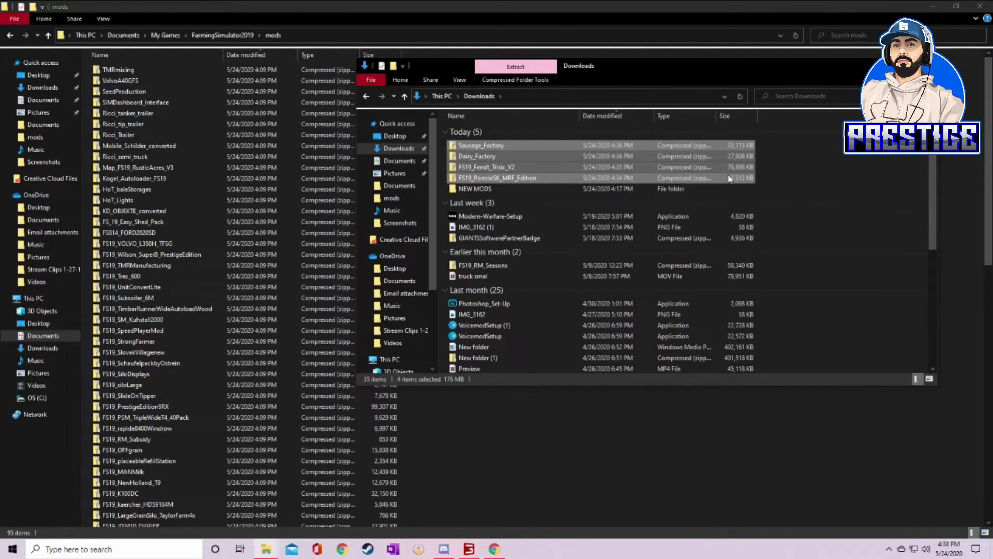
drag(587, 154, 390, 203)
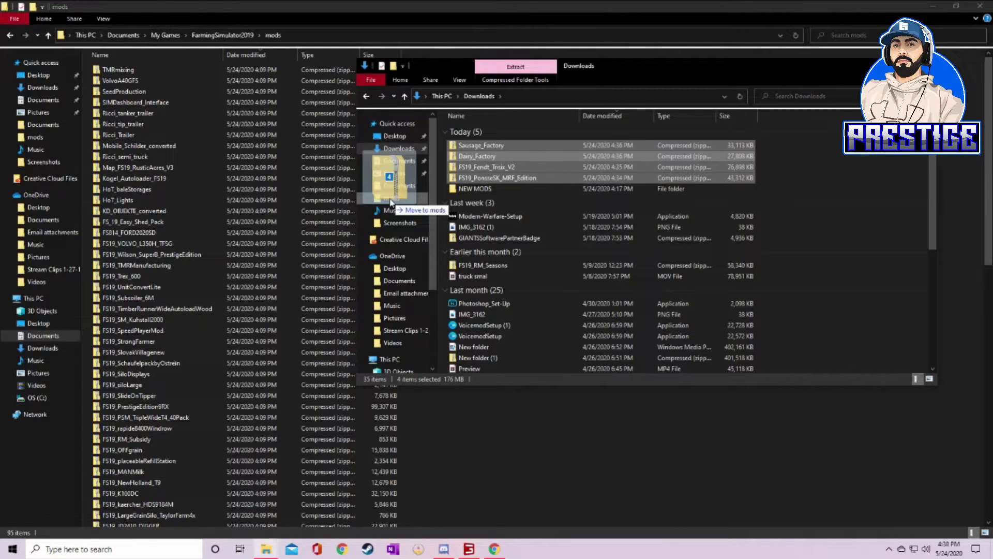
mouse_move(391, 203)
mouse_down()
mouse_move(147, 139)
mouse_move(147, 204)
mouse_move(156, 186)
mouse_move(259, 166)
mouse_move(444, 212)
mouse_move(533, 189)
mouse_move(429, 197)
mouse_move(486, 172)
mouse_move(572, 173)
mouse_move(532, 188)
mouse_move(404, 205)
mouse_move(392, 197)
mouse_up()
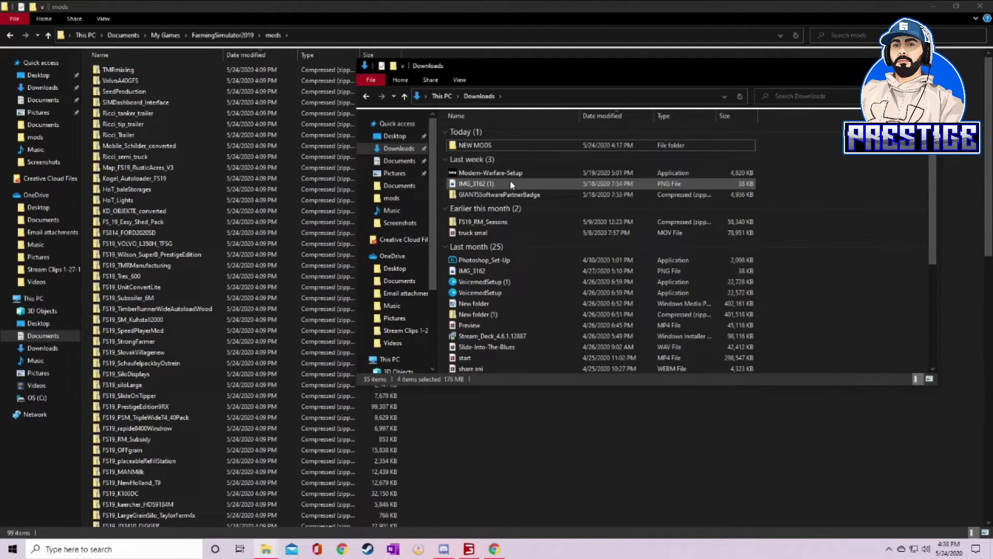
- Find the all_mods_download archive in the Downloads folder and bring up its extraction dialog
scroll(510, 181, down, 2)
scroll(512, 207, down, 2)
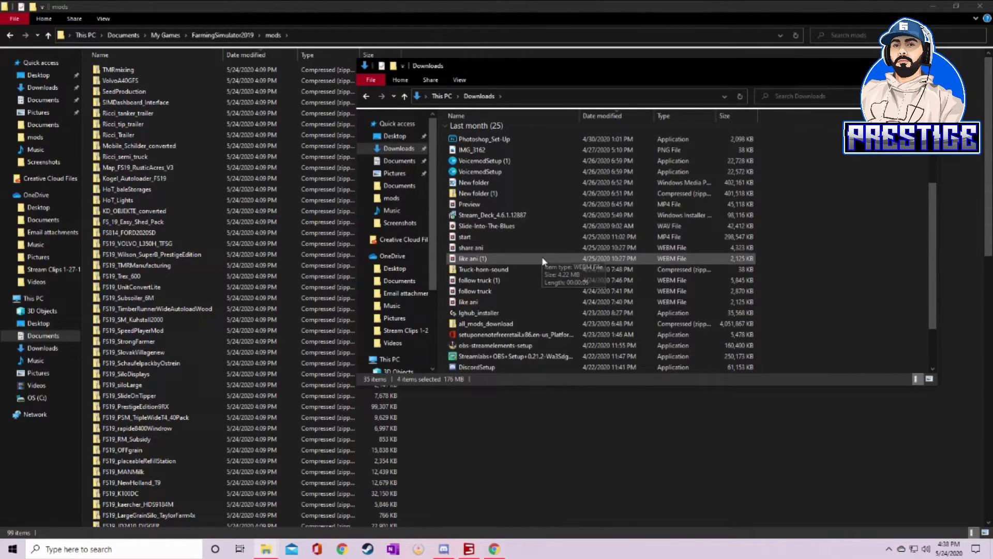
scroll(523, 326, down, 1)
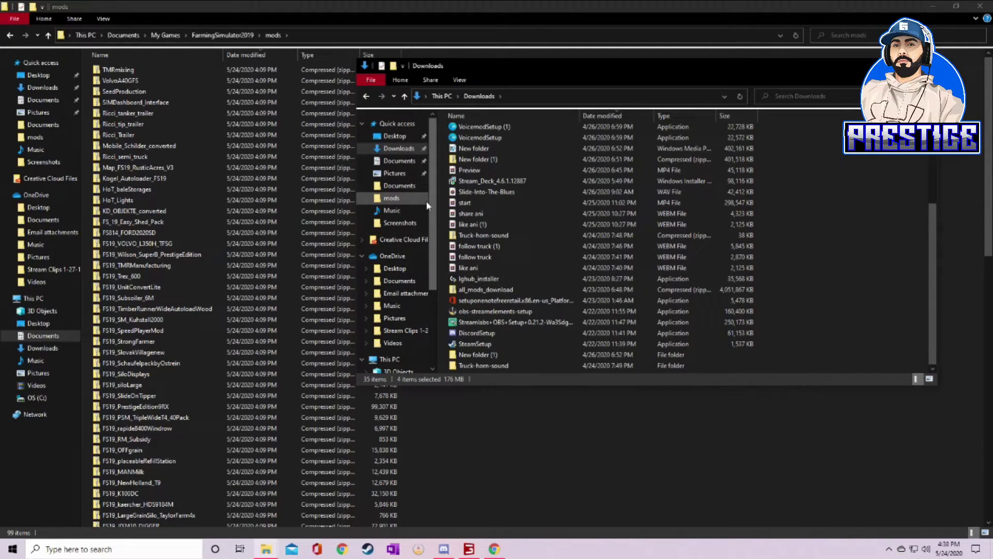
right_click(495, 289)
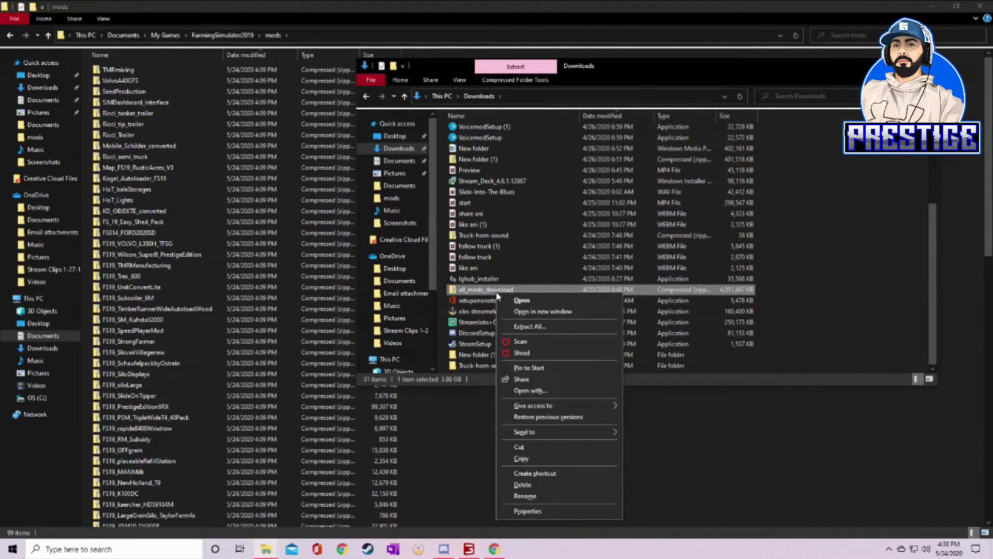
click(839, 328)
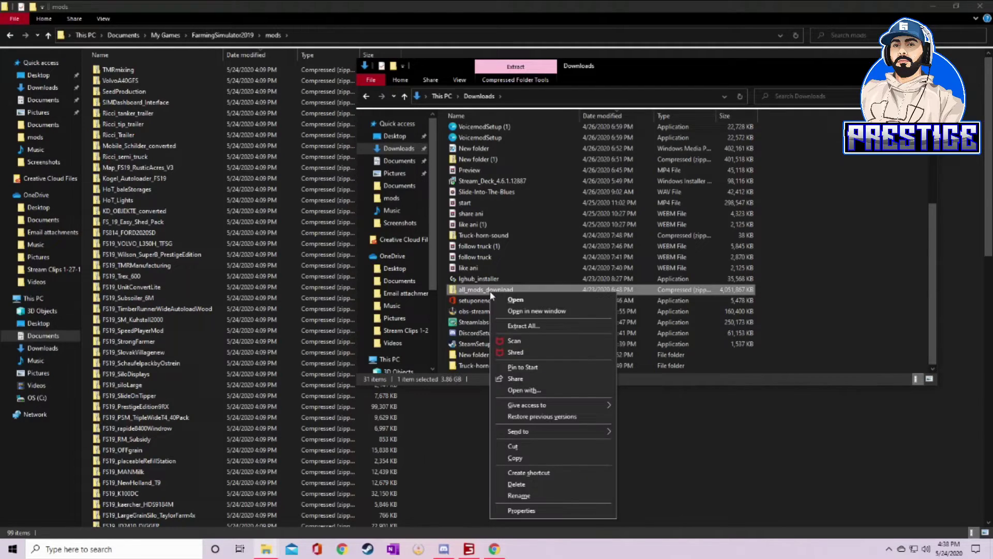
right_click(489, 296)
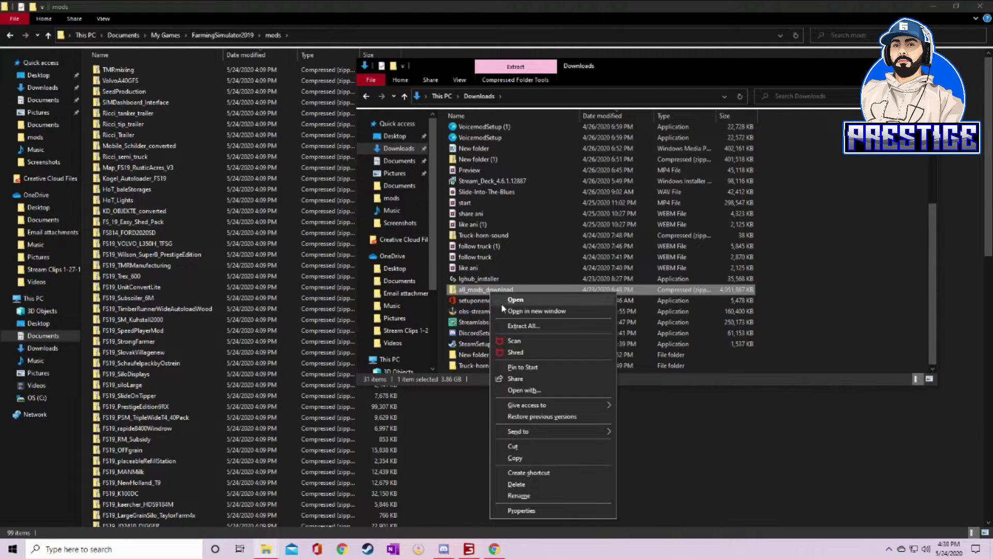
click(523, 326)
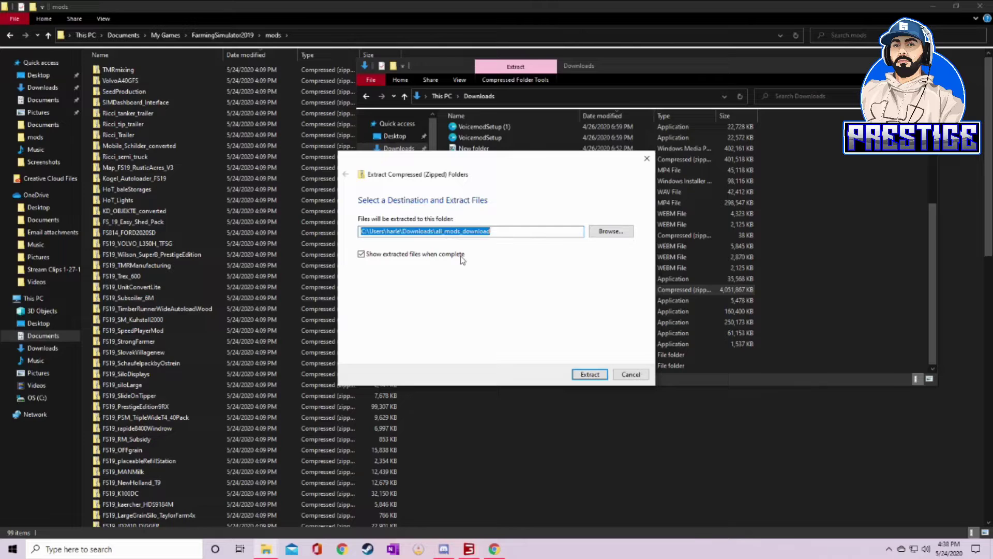
- Browse to Documents\My Games\FarmingSimulator2019\mods as the extraction destination, and cancel without extracting
click(611, 232)
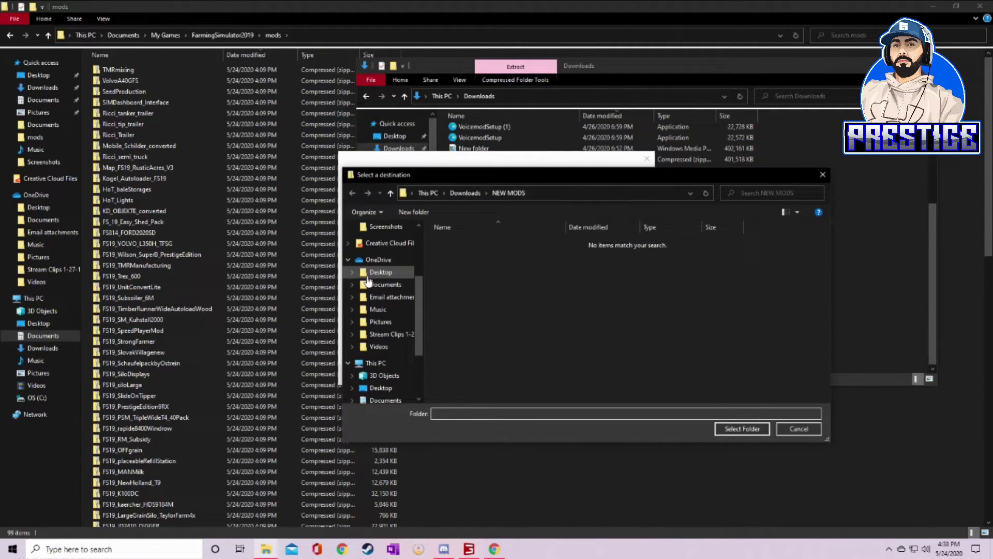
scroll(382, 305, up, 3)
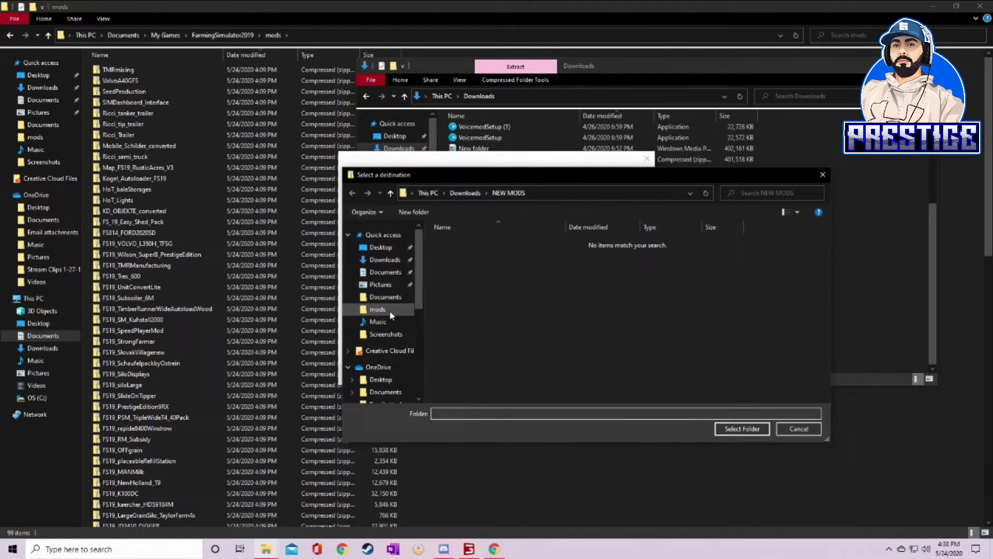
click(386, 273)
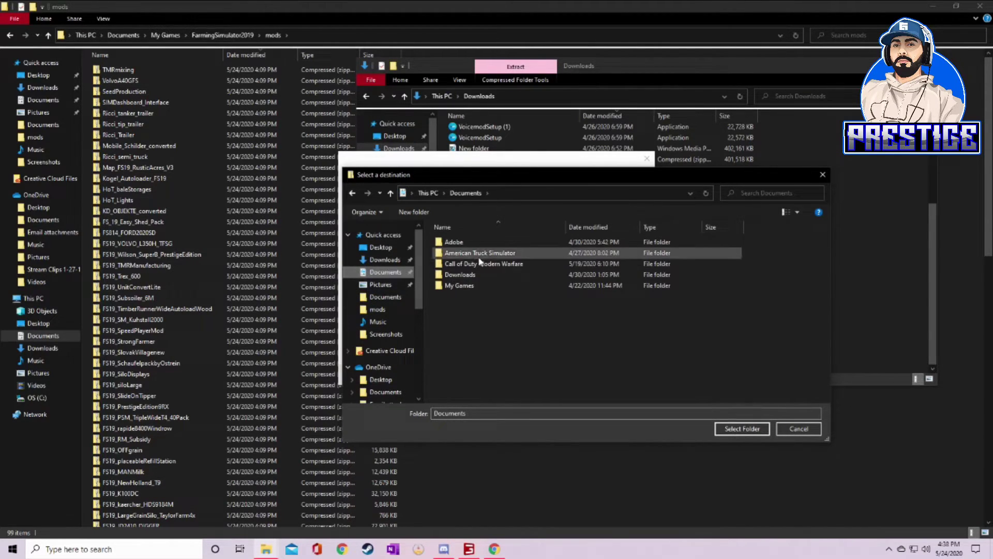
click(458, 287)
double_click(457, 288)
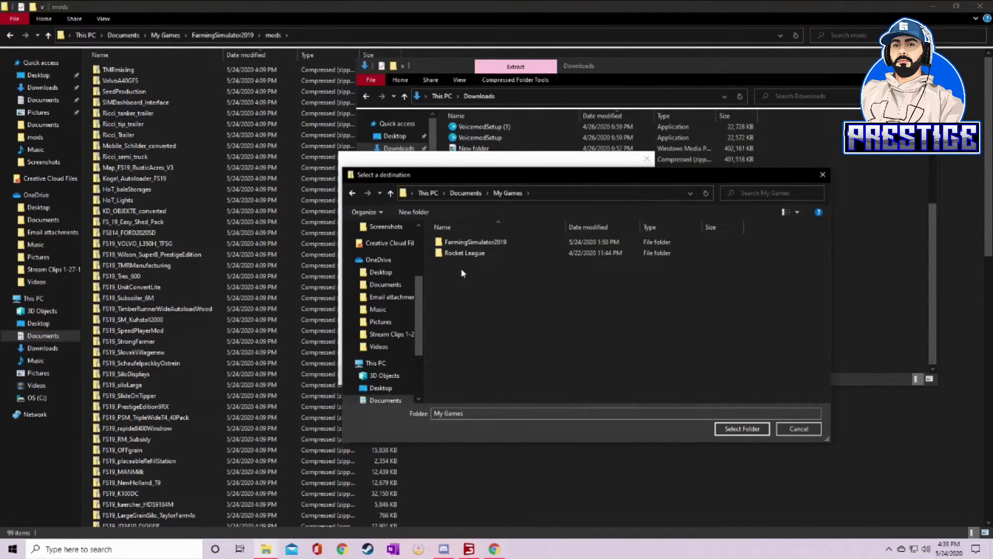
double_click(468, 242)
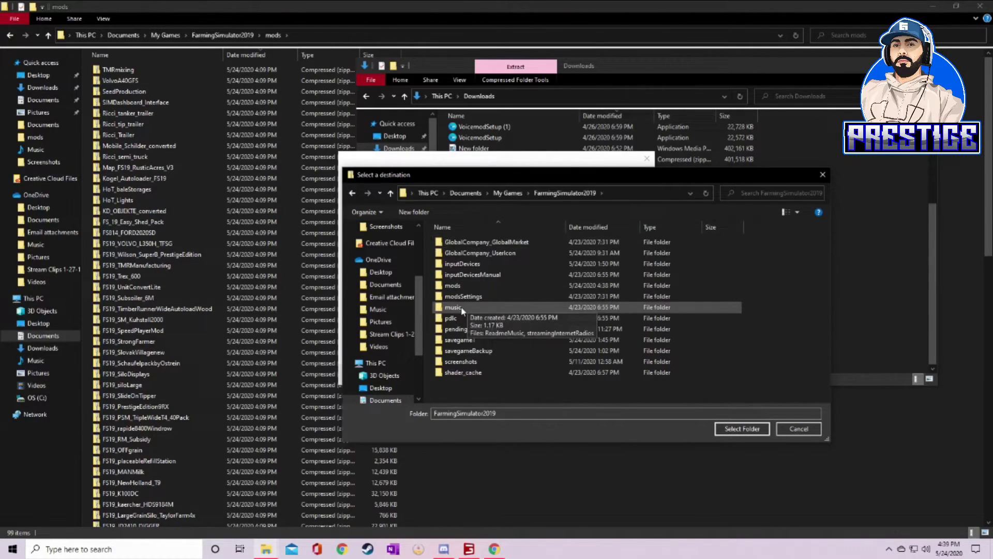
double_click(453, 285)
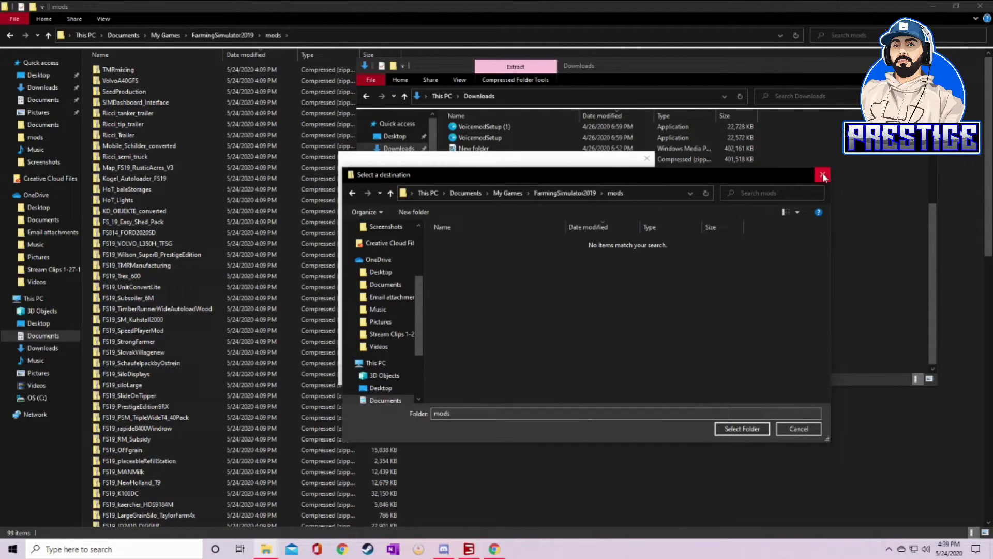
click(797, 428)
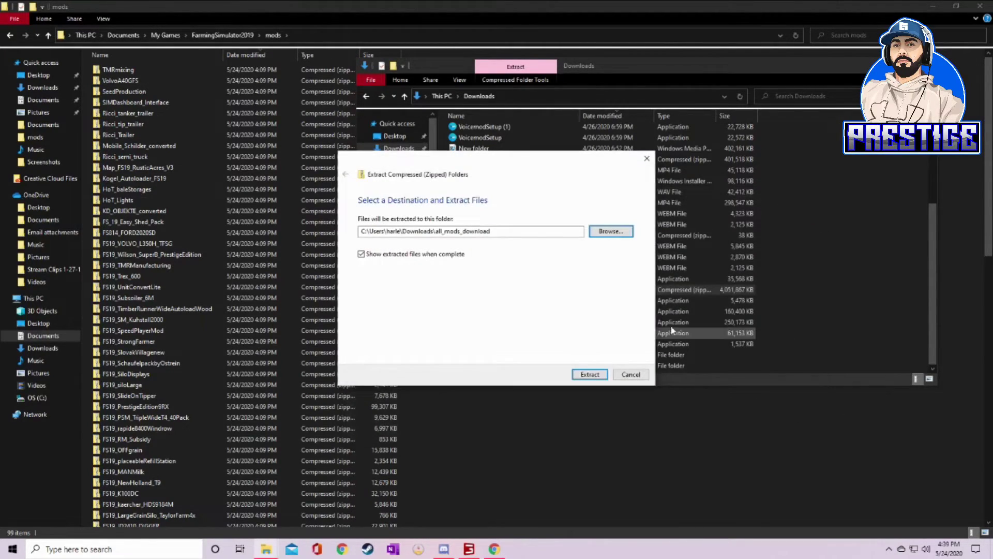
click(629, 373)
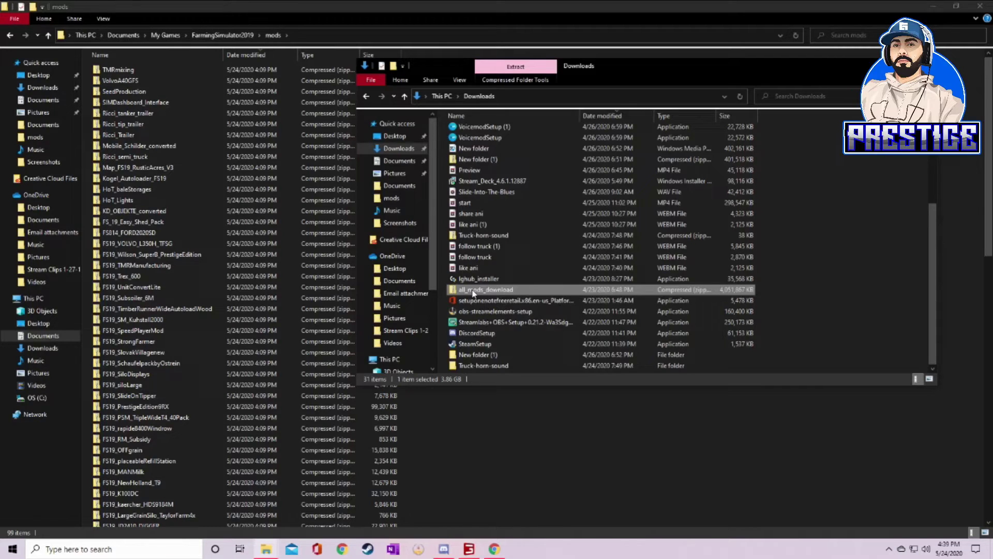
- Start extracting all_mods_download again, navigate to the FarmingSimulator2019 mods folder as its destination, and cancel the extraction
right_click(472, 292)
click(504, 326)
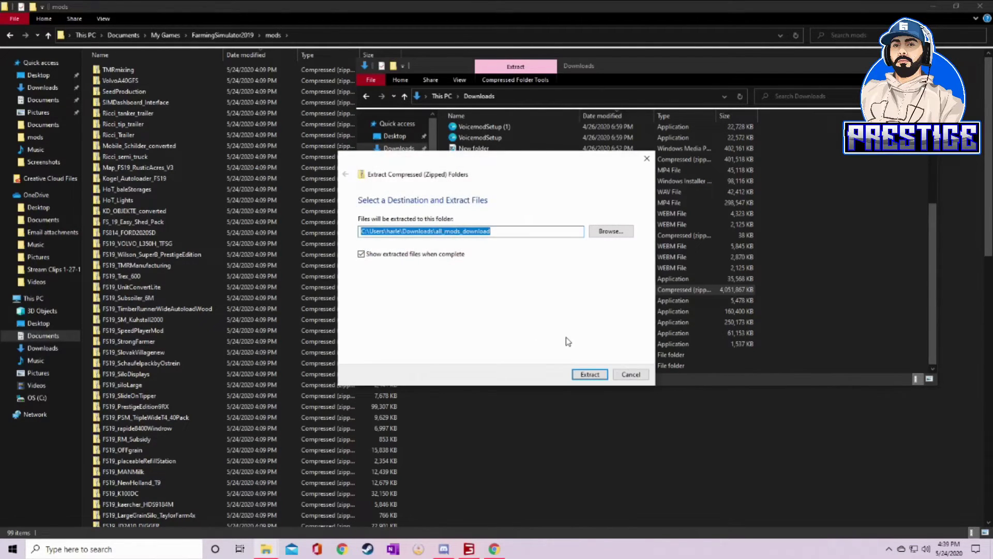
click(620, 231)
scroll(403, 270, up, 5)
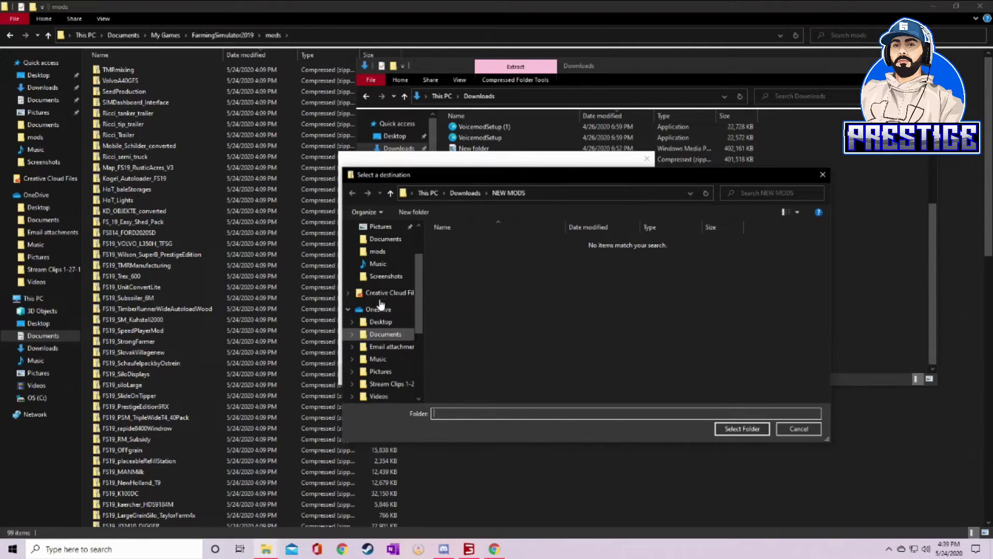
scroll(383, 259, up, 3)
click(384, 252)
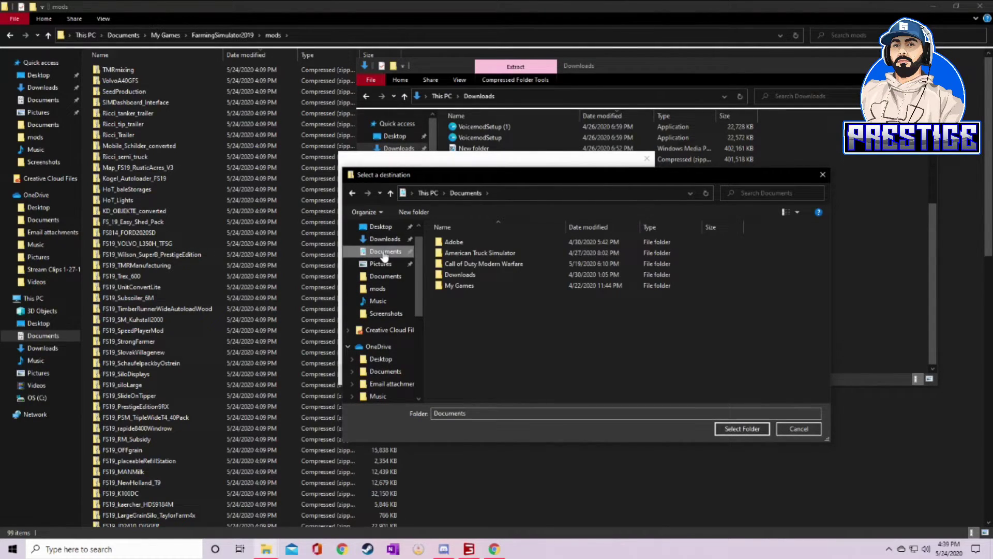
double_click(466, 286)
click(476, 246)
double_click(476, 247)
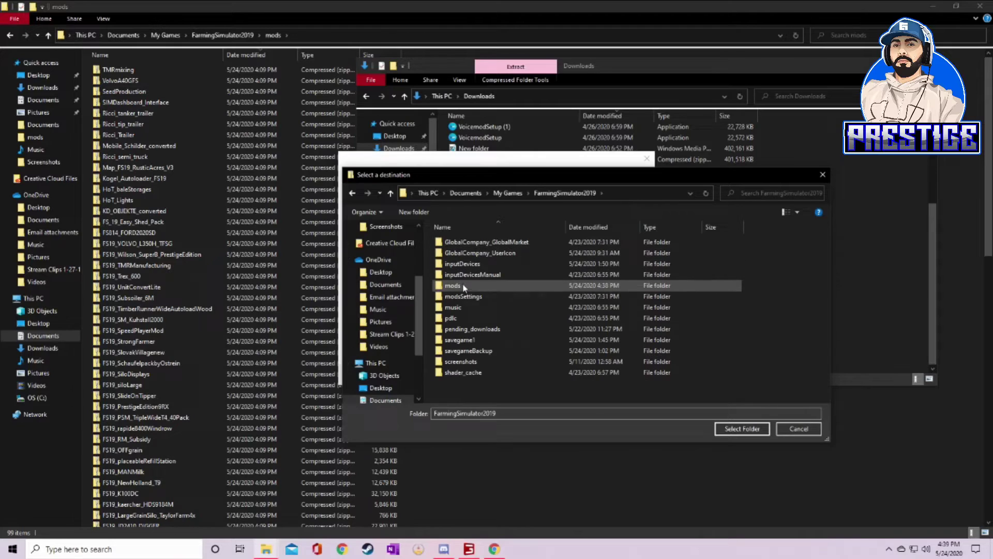
double_click(466, 286)
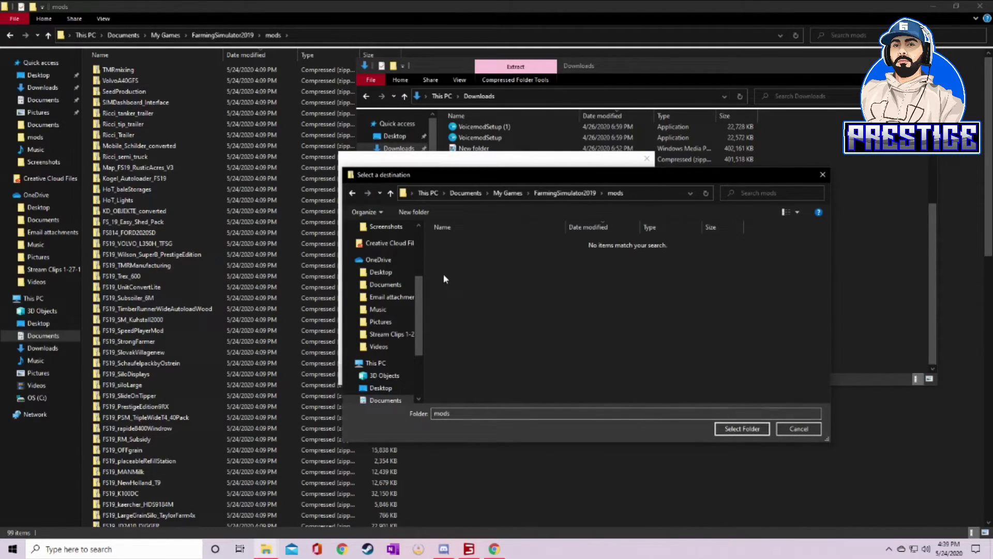
click(815, 431)
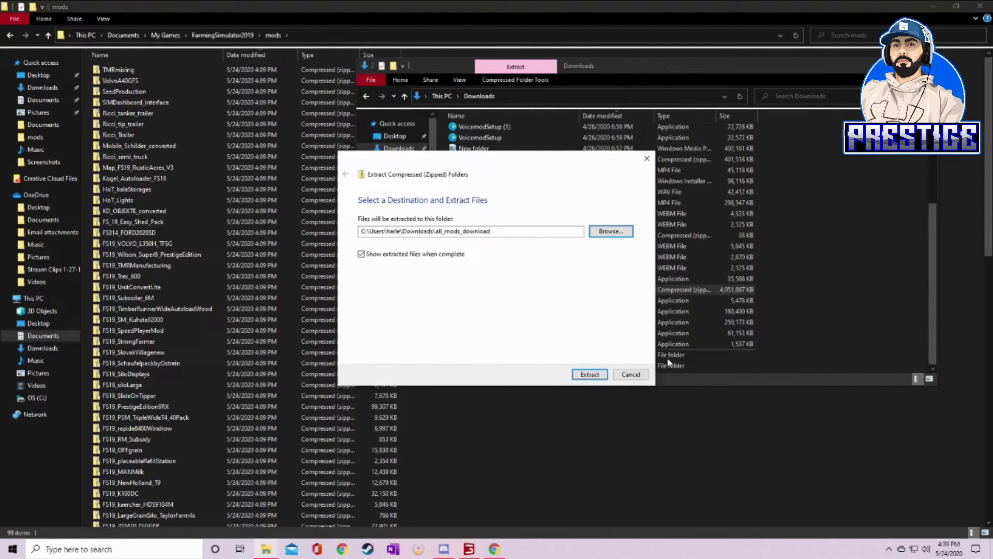
click(638, 374)
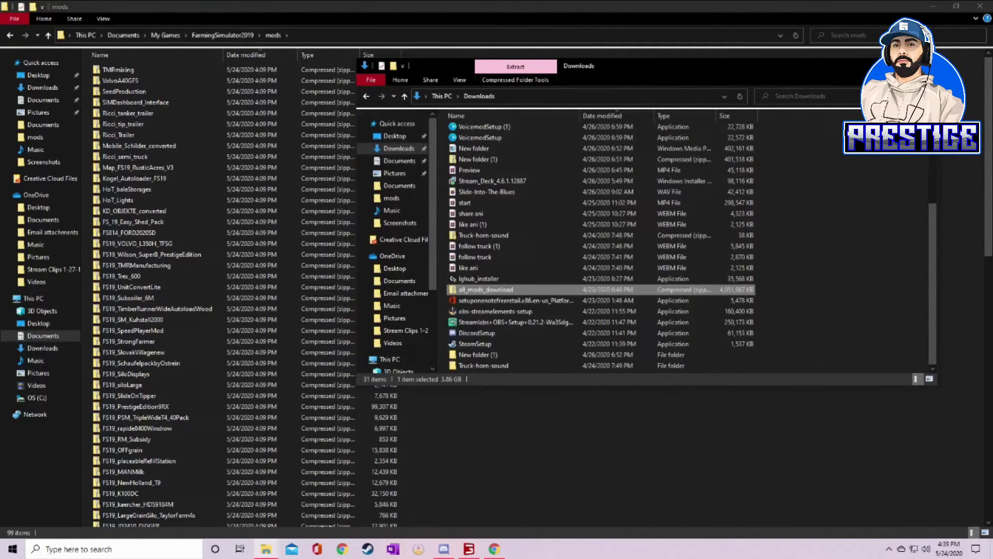
- Close both File Explorer windows and switch to Farming Simulator 19
key(alt+F4)
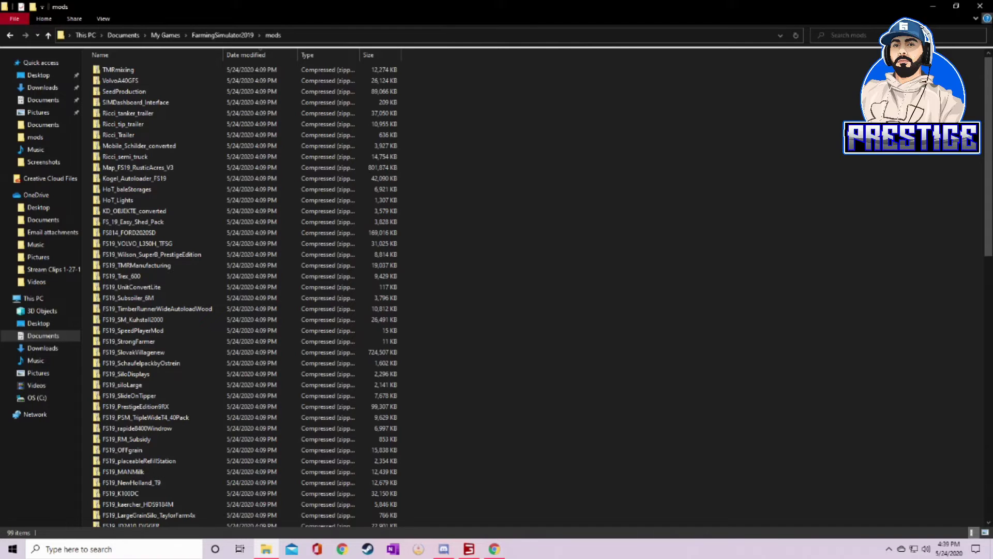
click(980, 5)
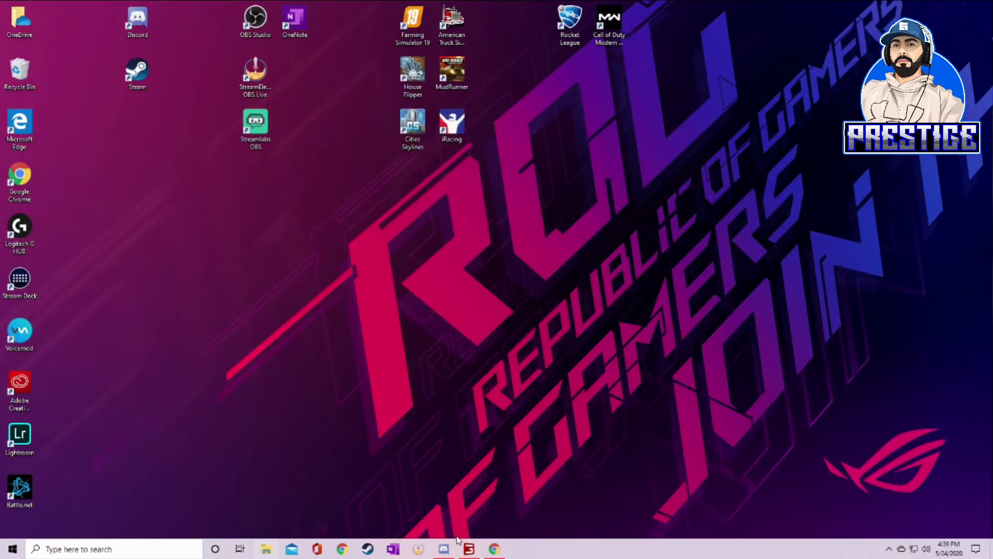
mouse_move(469, 550)
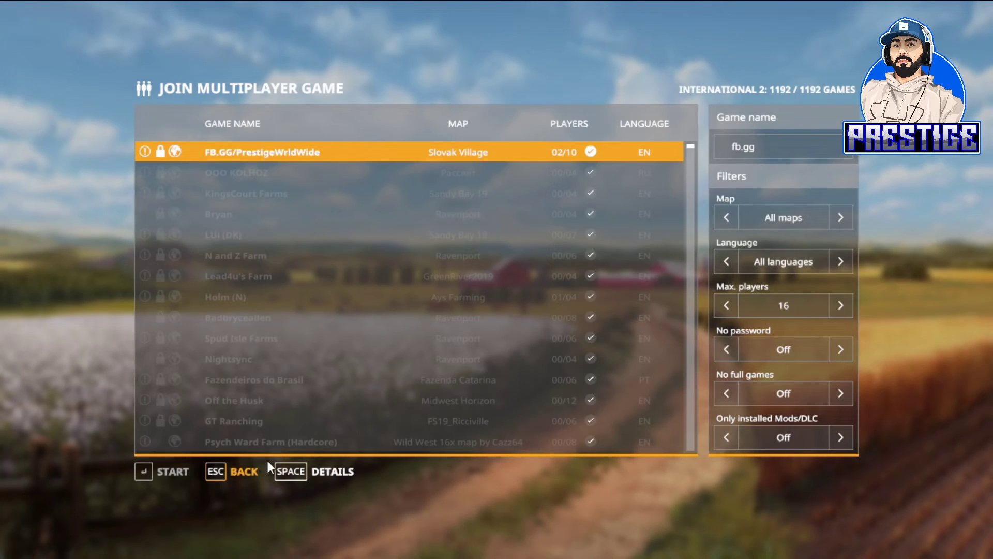
- Leave the multiplayer game list, return to the main menu, and quit the game
click(237, 470)
click(393, 344)
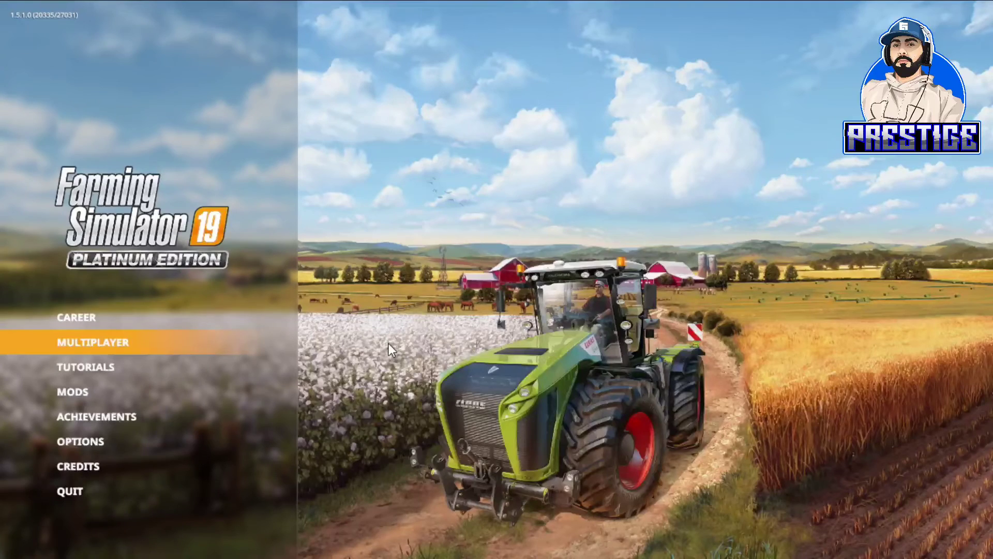
click(141, 489)
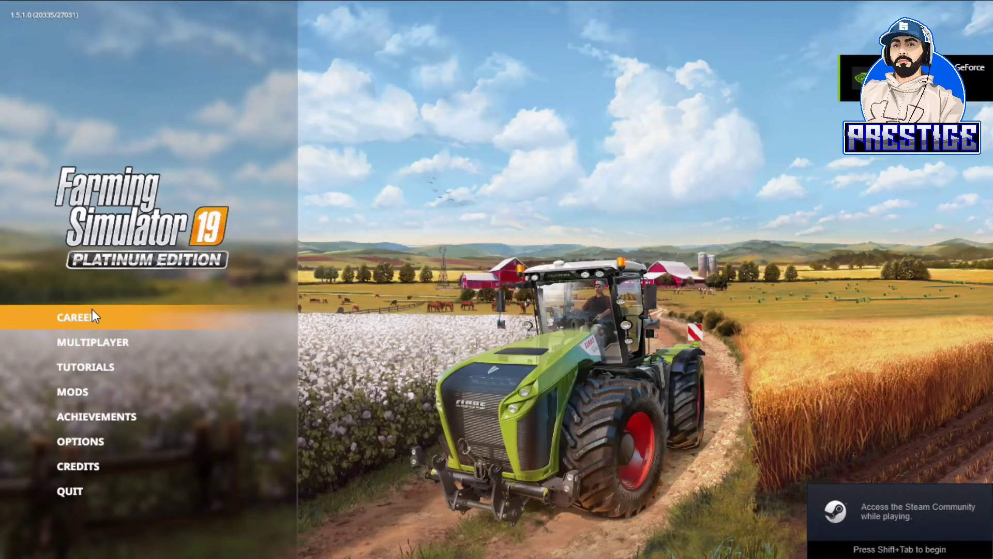
- In the restarted Farming Simulator 19, open the list of joinable multiplayer games on the International 2 server
click(87, 339)
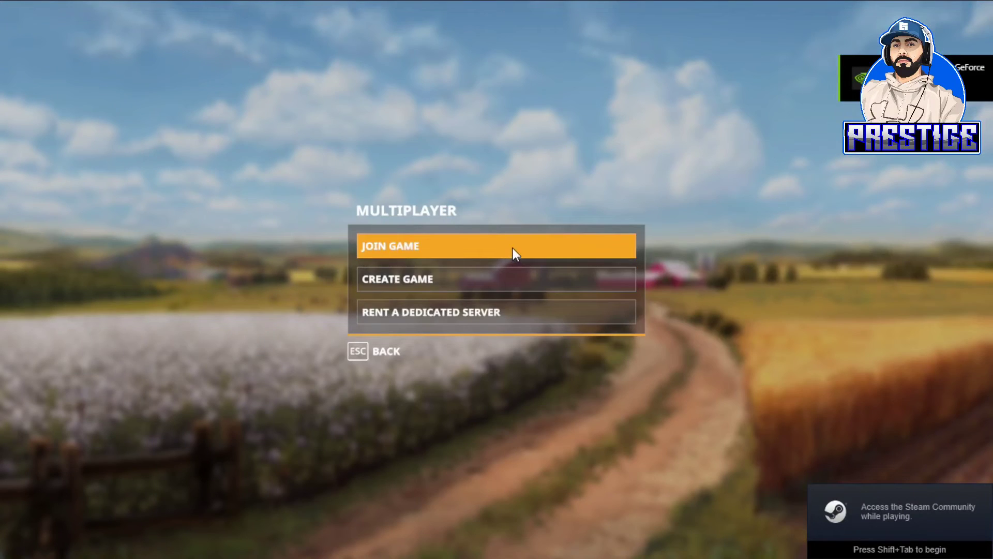
click(426, 253)
click(184, 468)
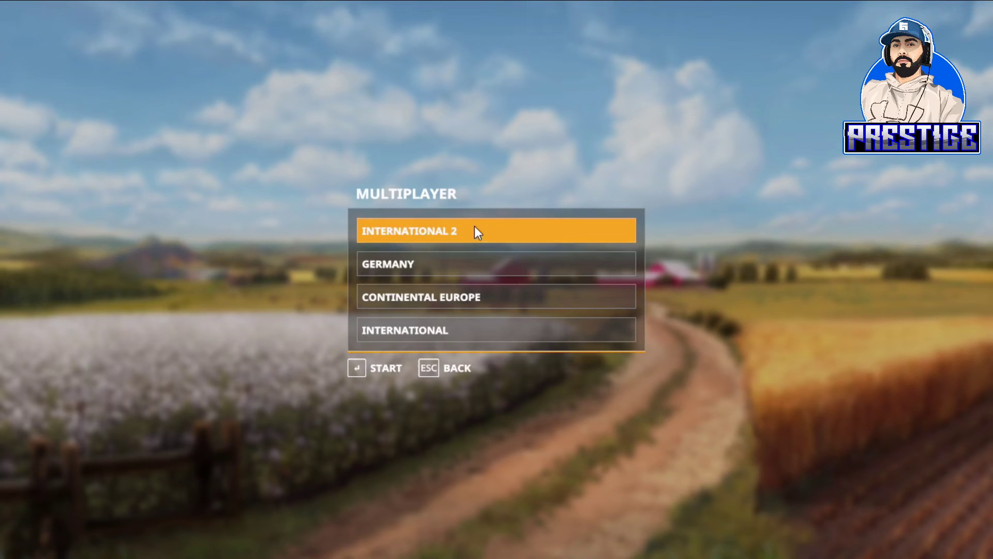
click(455, 231)
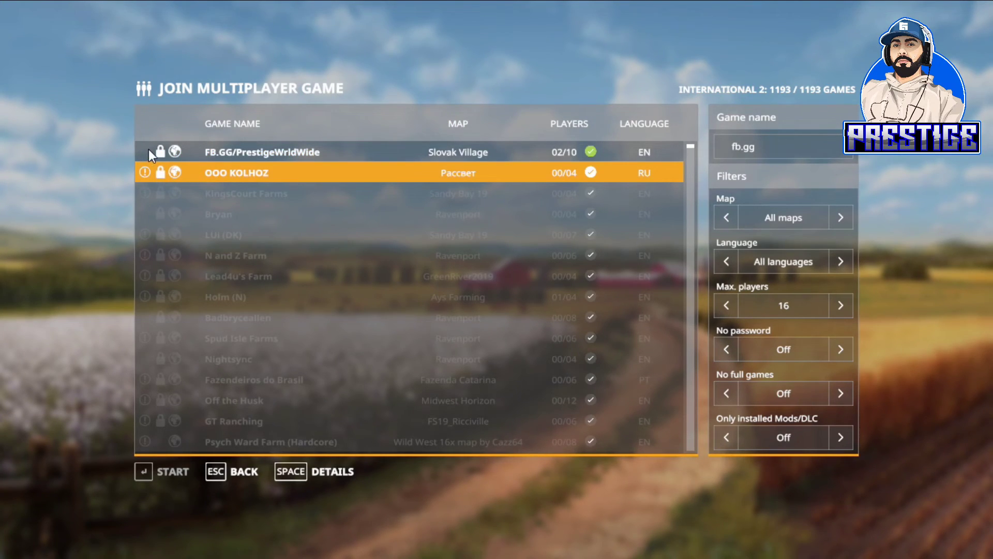
- Join the FB.GG/PrestigeWrldWide game on the Slovak Village map, submitting the server password
double_click(405, 152)
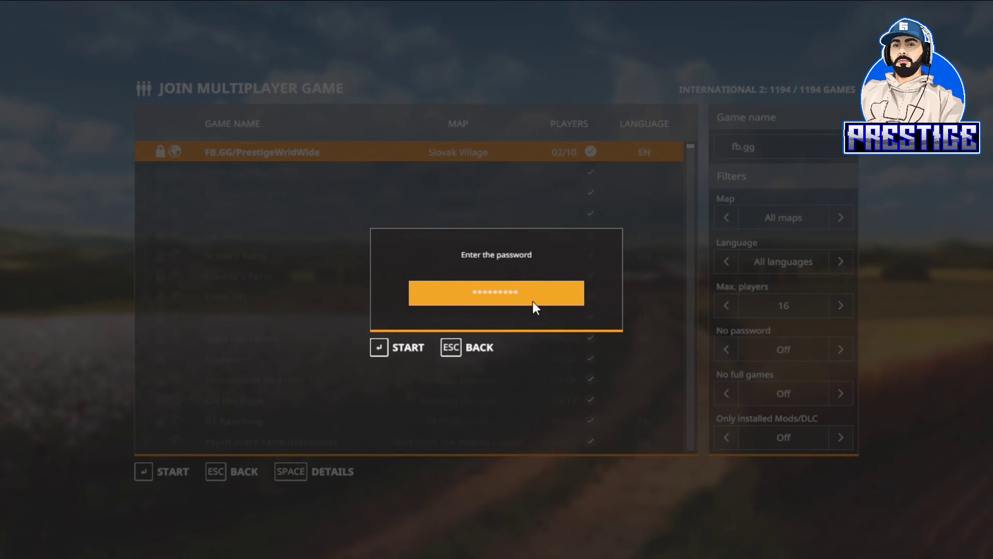
click(398, 347)
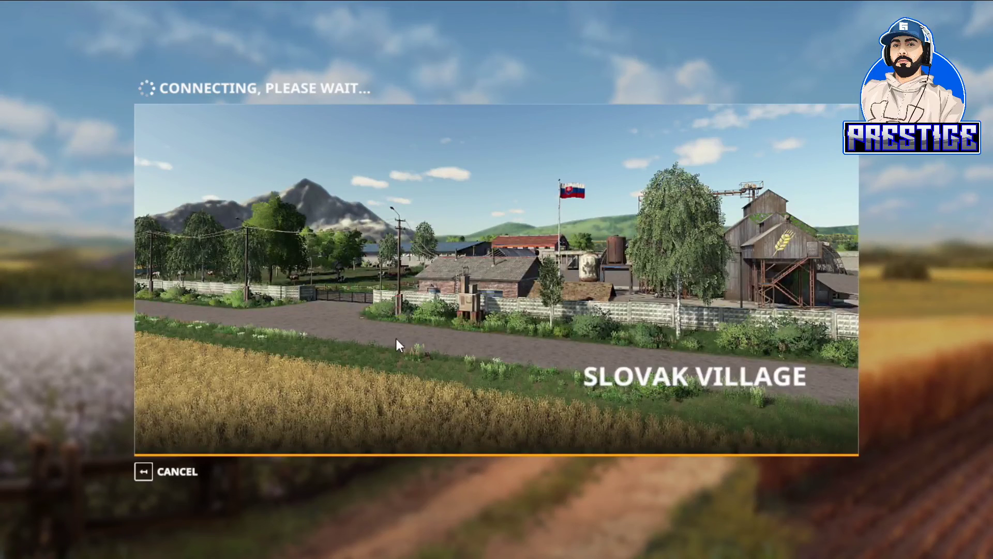